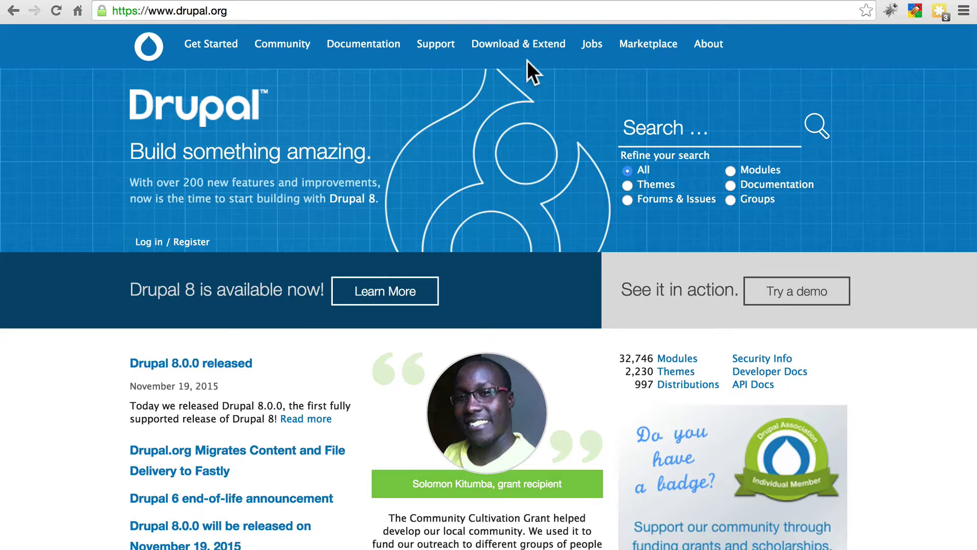
Filter Drupal.org's contributed themes to 8.x core compatibility, narrowing 2,231 themes to 84
left_click(547, 45)
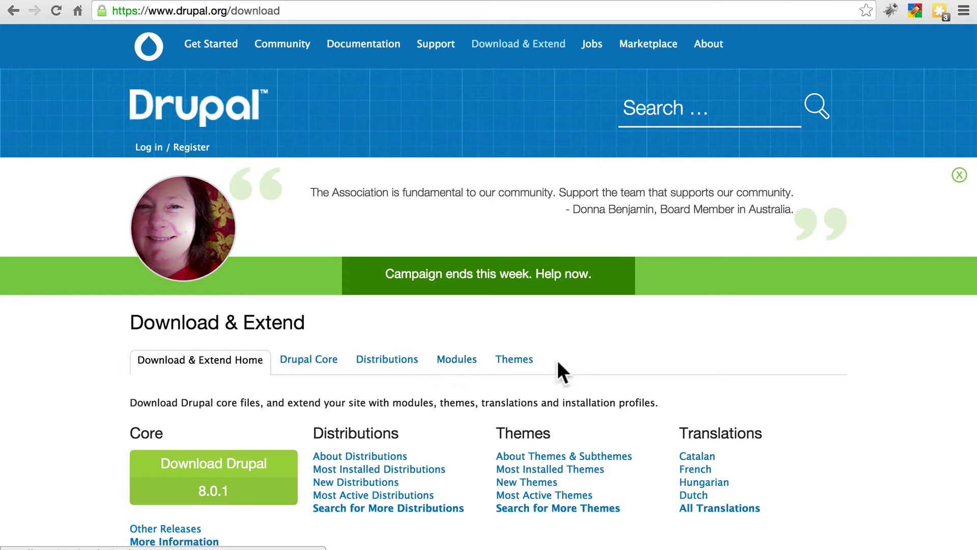
left_click(516, 366)
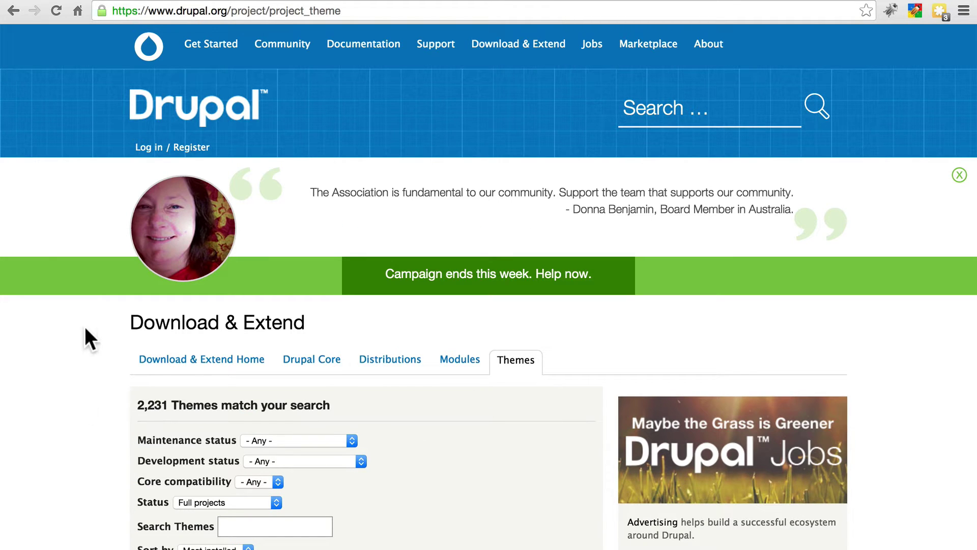
scroll(86, 330, "down", 15)
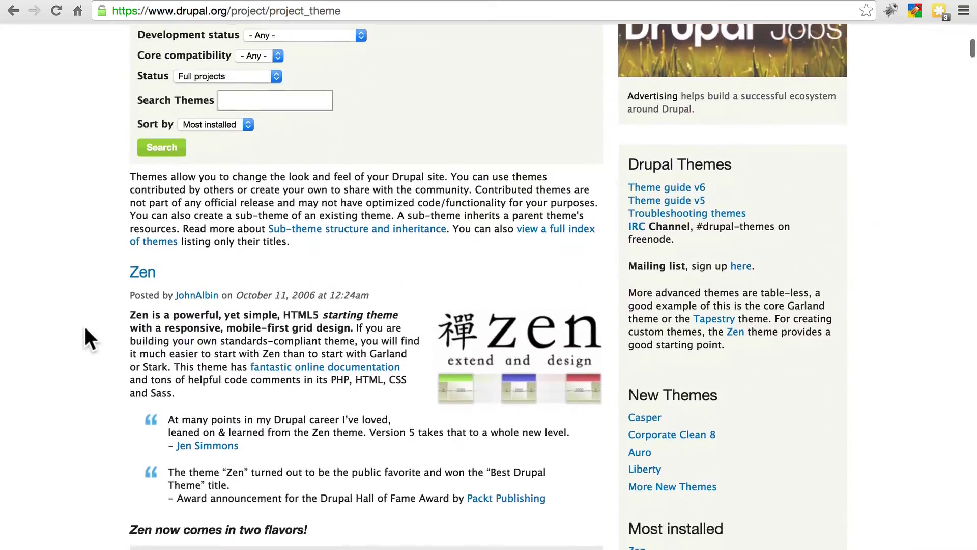
scroll(86, 329, "up", 15)
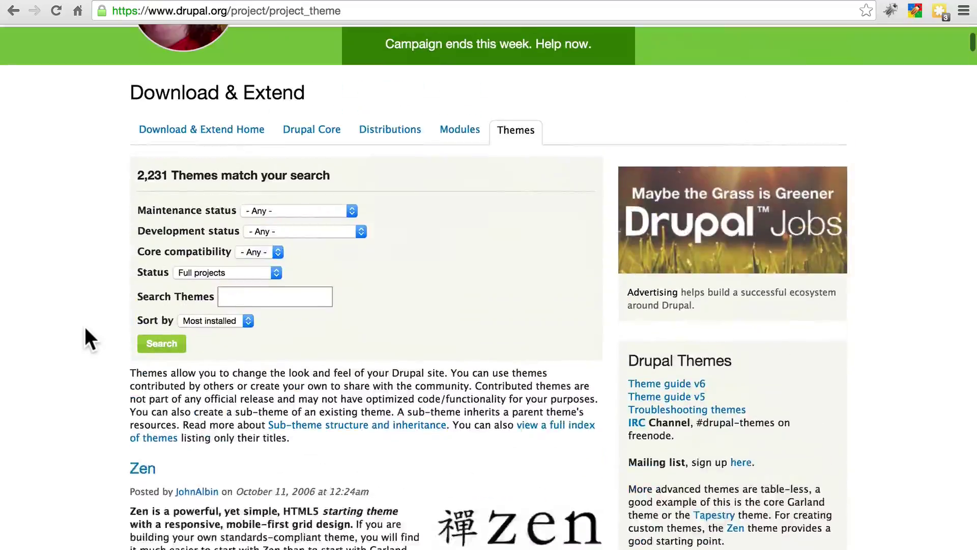
scroll(85, 326, "down", 1)
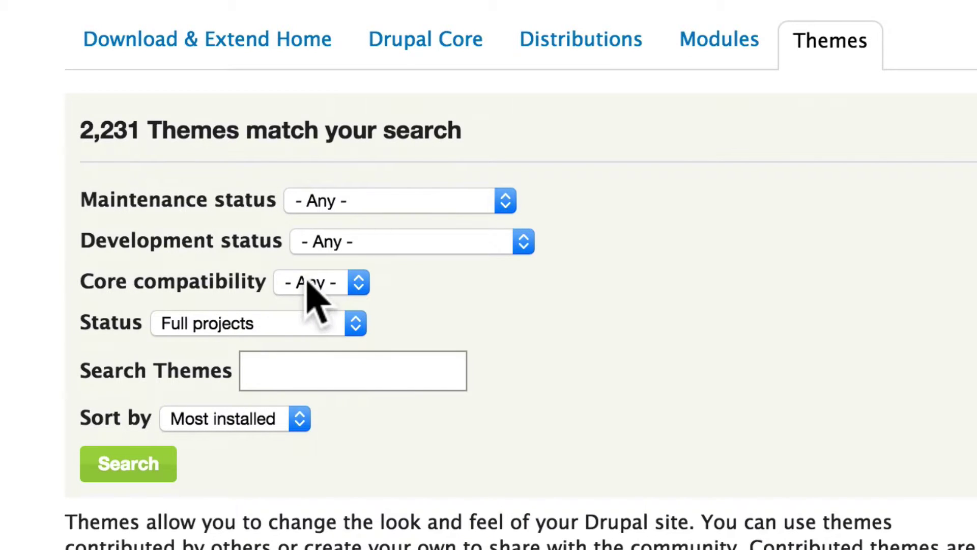
left_click(336, 283)
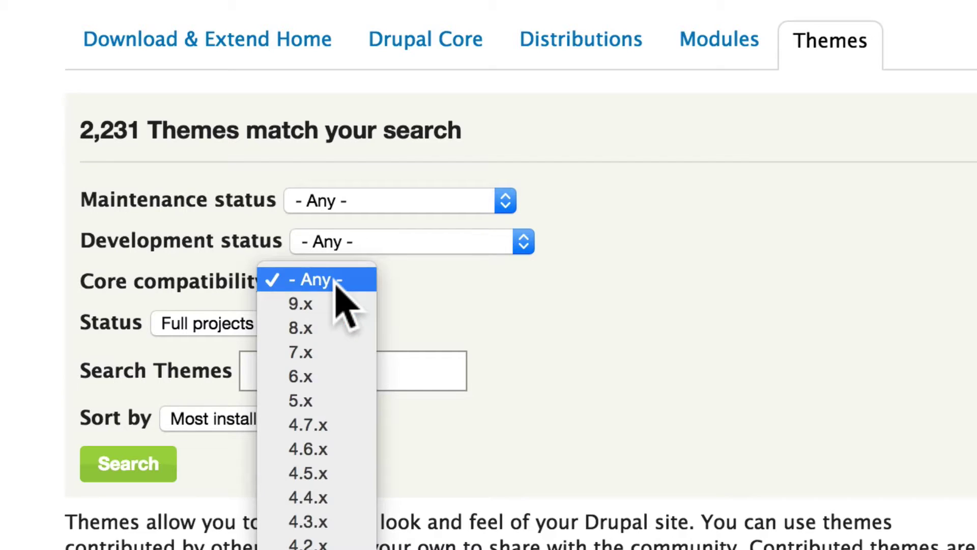
left_click(331, 328)
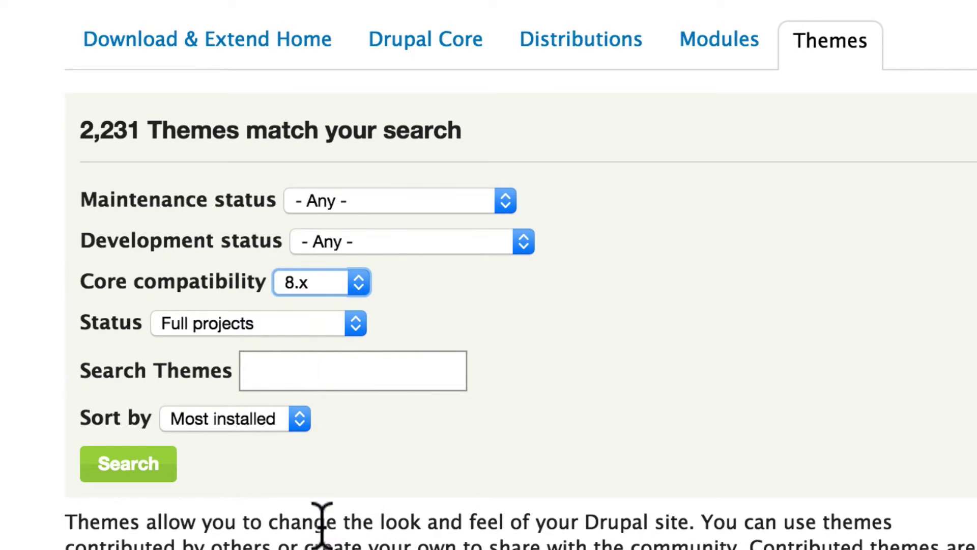
left_click(128, 466)
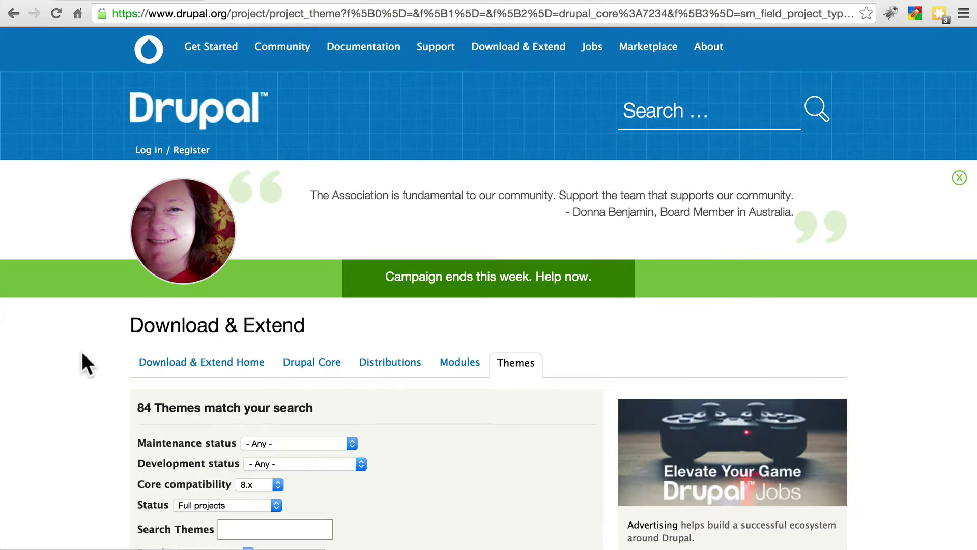
scroll(78, 325, "down", 9)
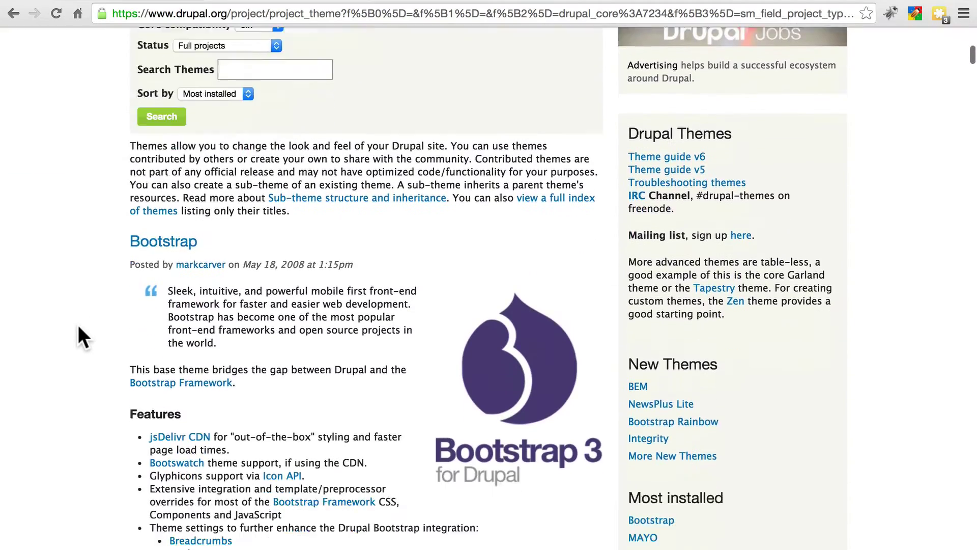
scroll(78, 326, "down", 19)
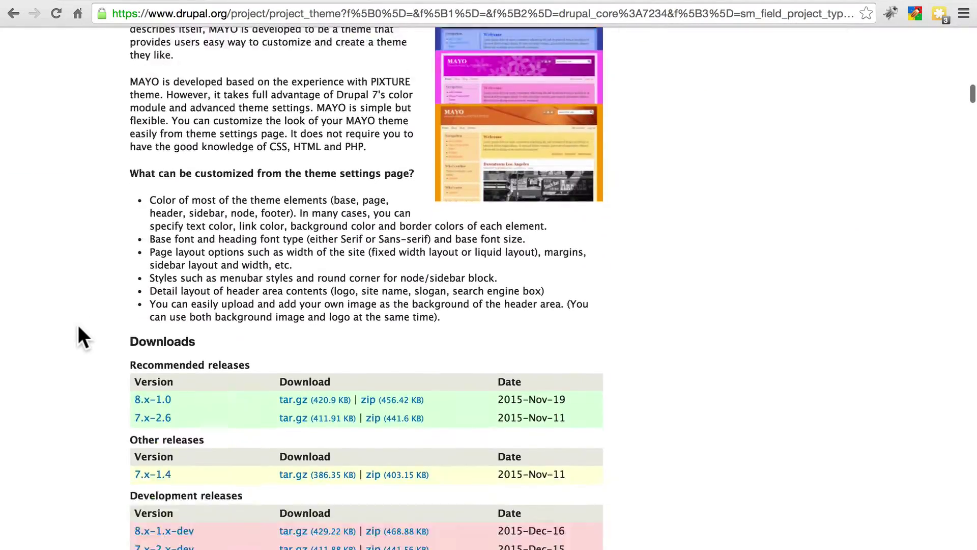
scroll(78, 326, "down", 14)
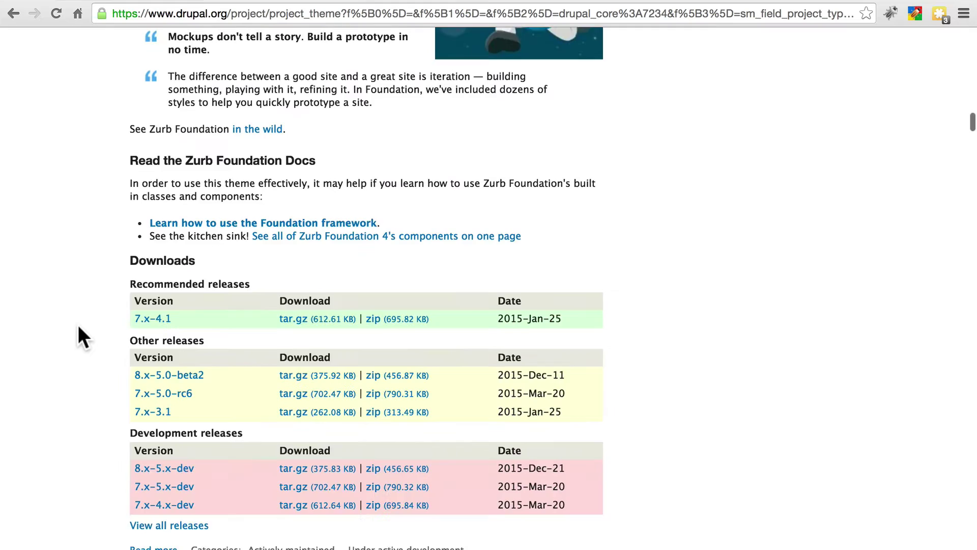
scroll(78, 326, "down", 12)
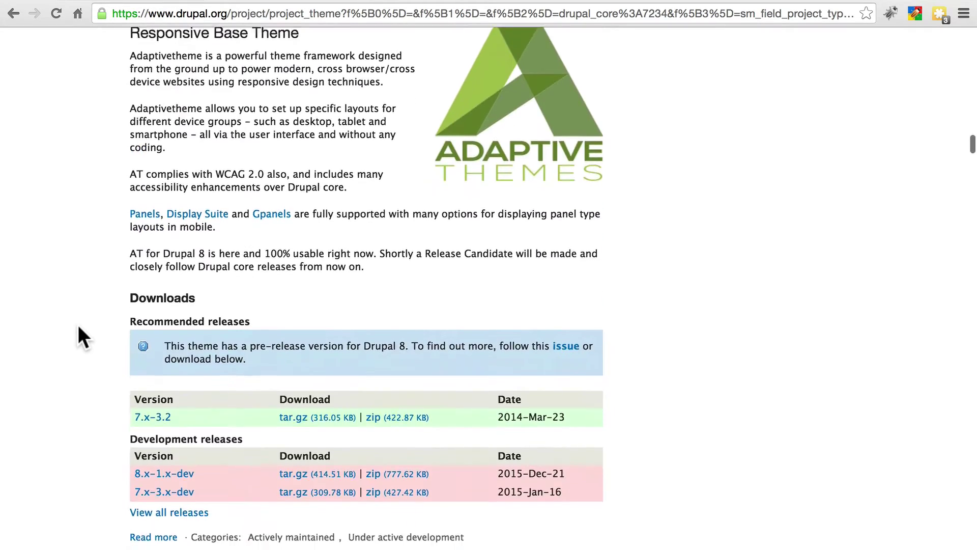
scroll(78, 336, "down", 14)
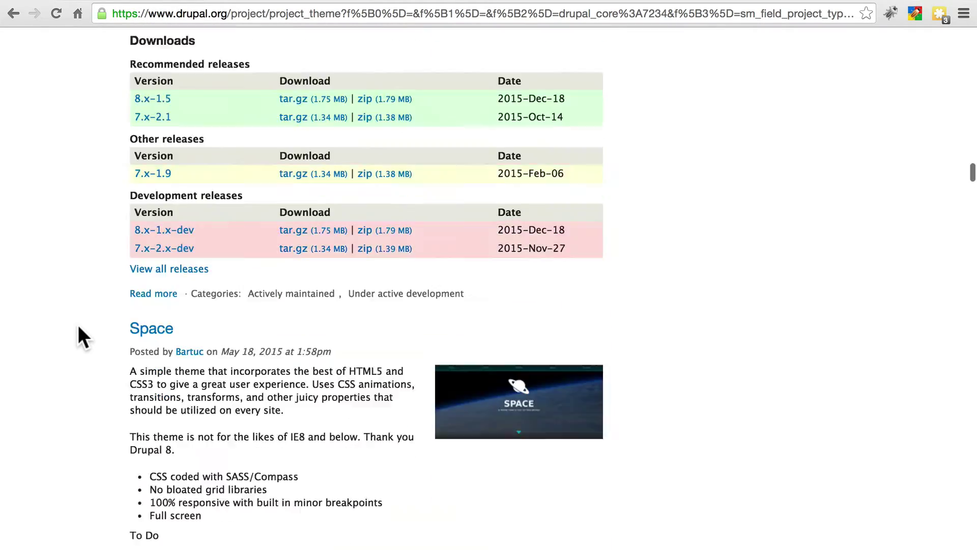
scroll(78, 328, "down", 16)
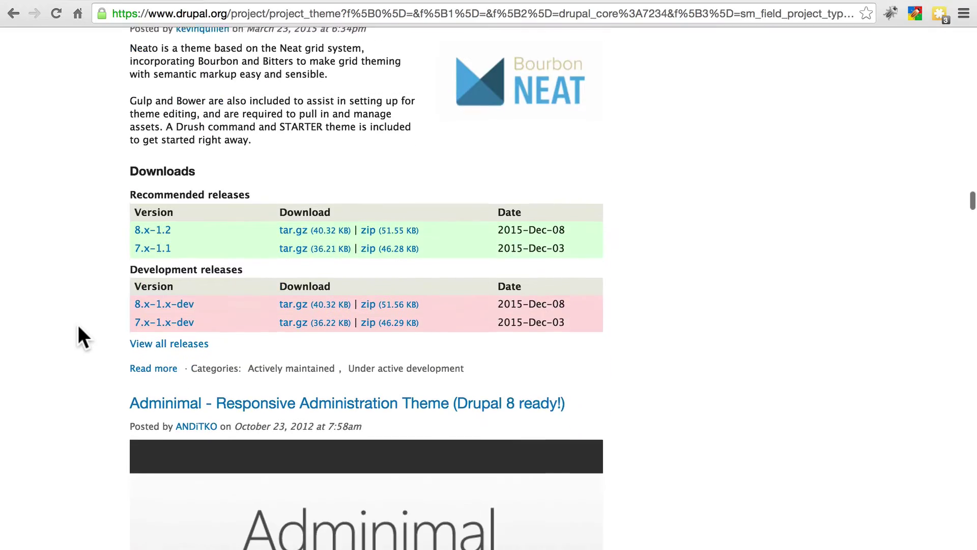
scroll(78, 335, "down", 3)
scroll(78, 336, "up", 20)
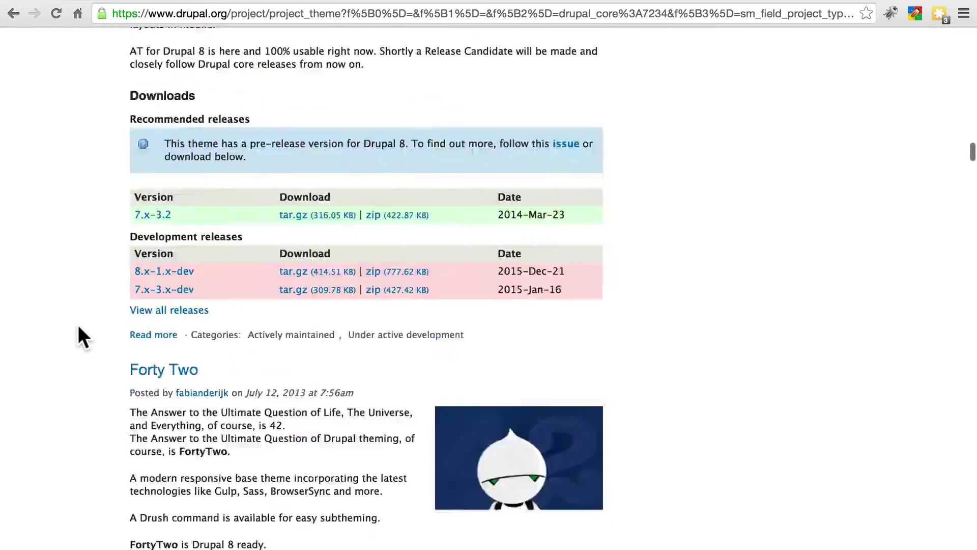
scroll(77, 335, "up", 20)
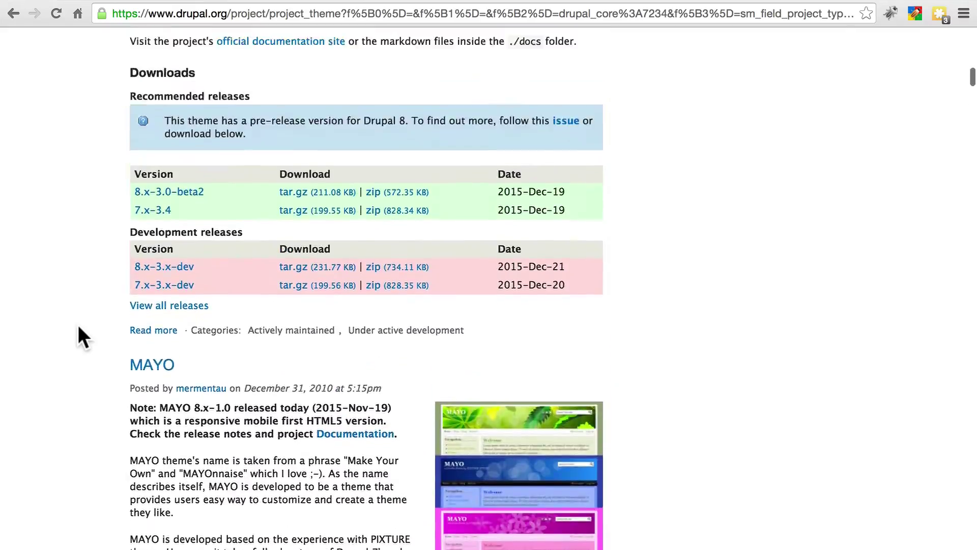
scroll(79, 331, "up", 9)
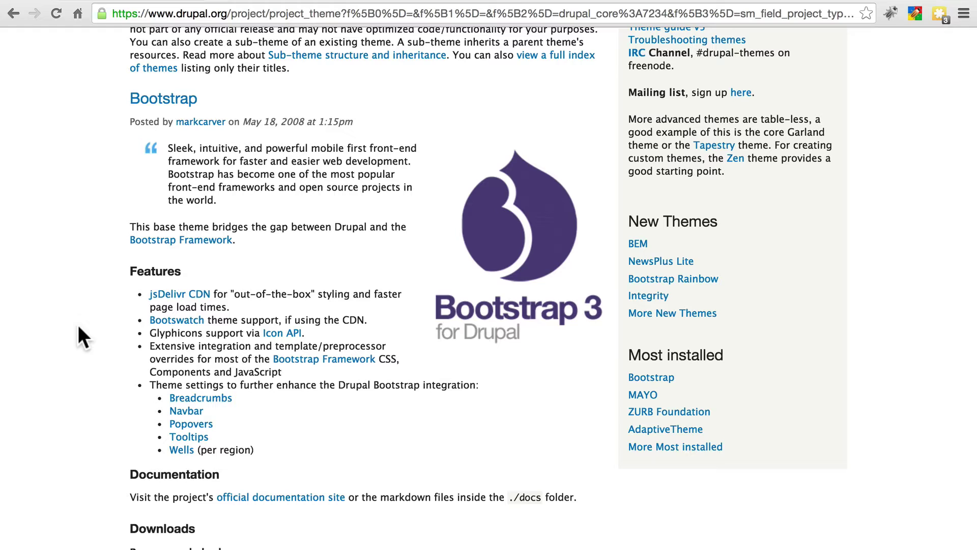
scroll(88, 331, "up", 1)
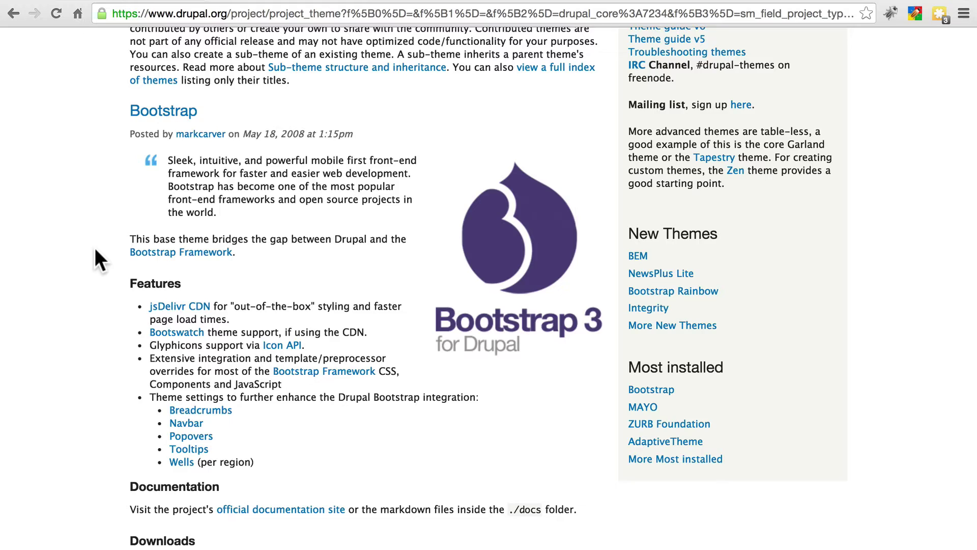
scroll(95, 249, "up", 10)
Search the Drupal.org themes listing for 'zircon'
scroll(96, 249, "down", 4)
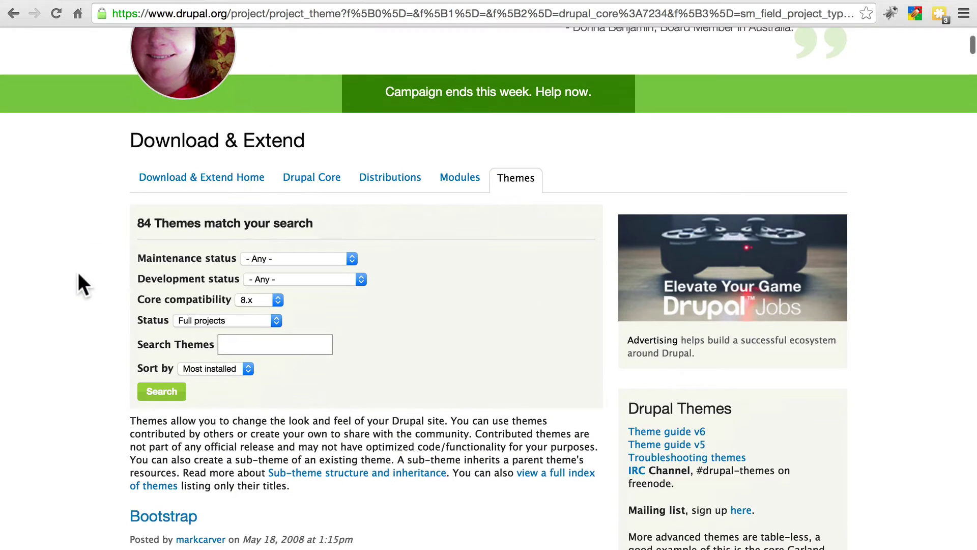
left_click(240, 344)
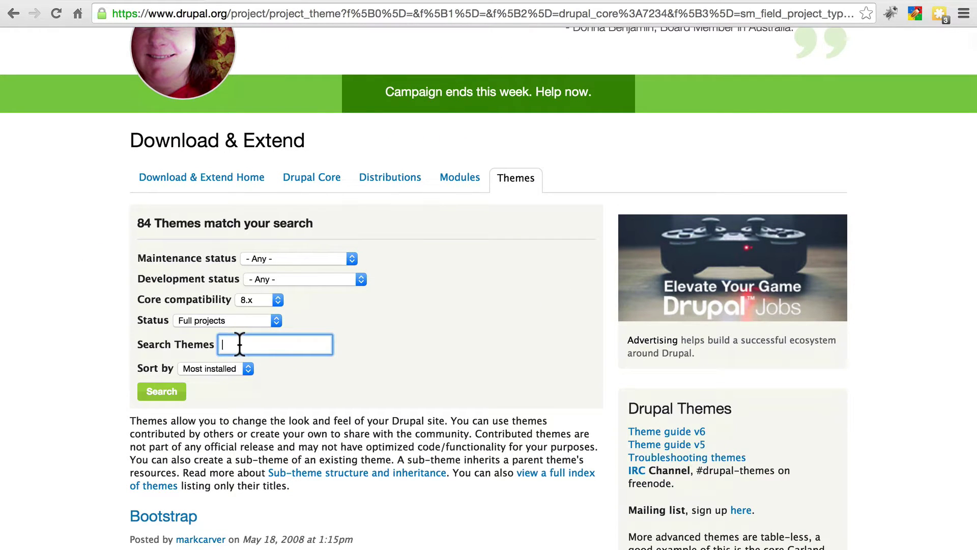
type("zircon")
left_click(152, 397)
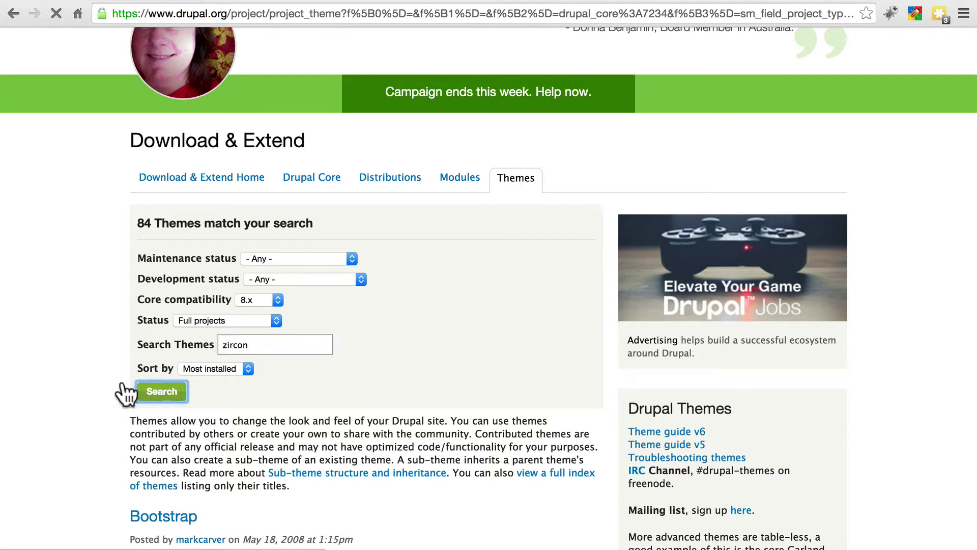
Open the Zircon theme's project page and scroll down to its download releases
scroll(83, 303, "down", 8)
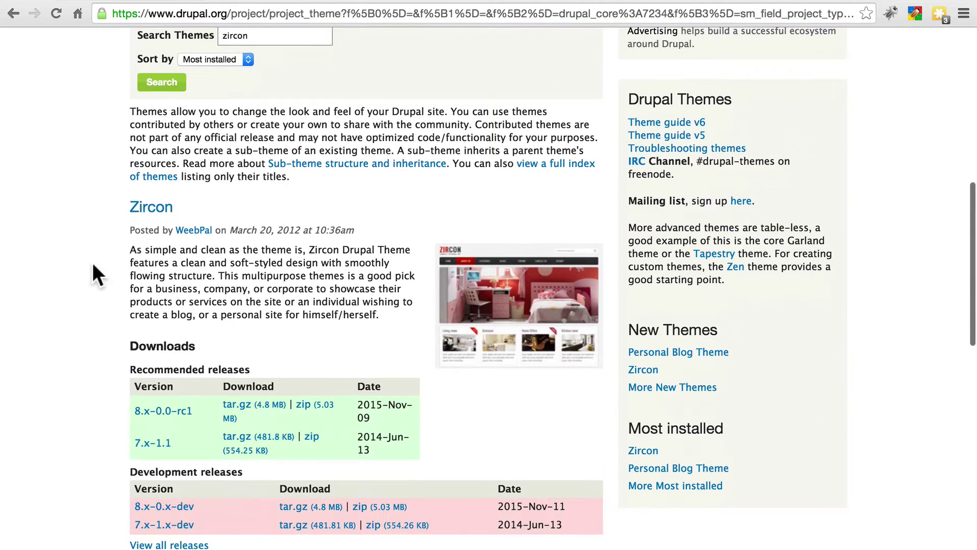
left_click(148, 208)
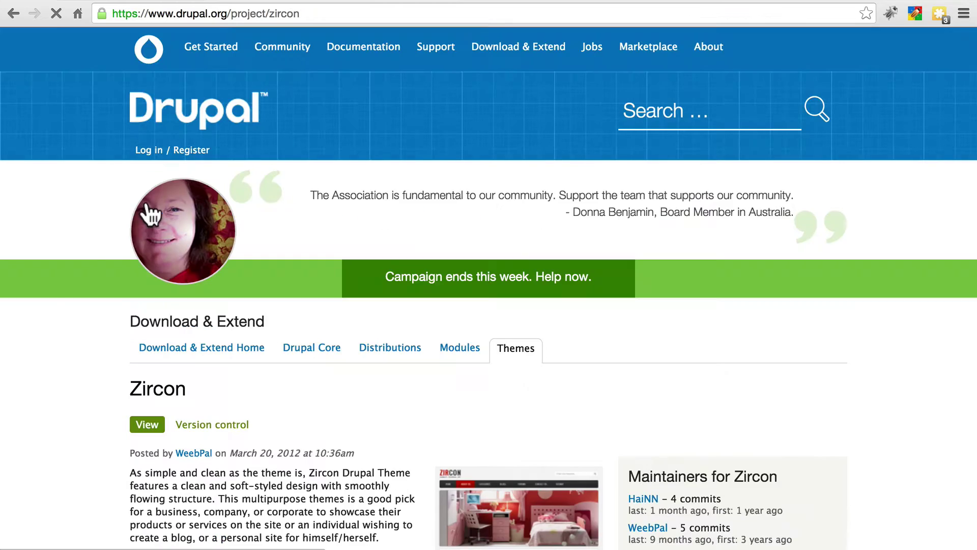
scroll(47, 271, "down", 7)
scroll(77, 201, "down", 12)
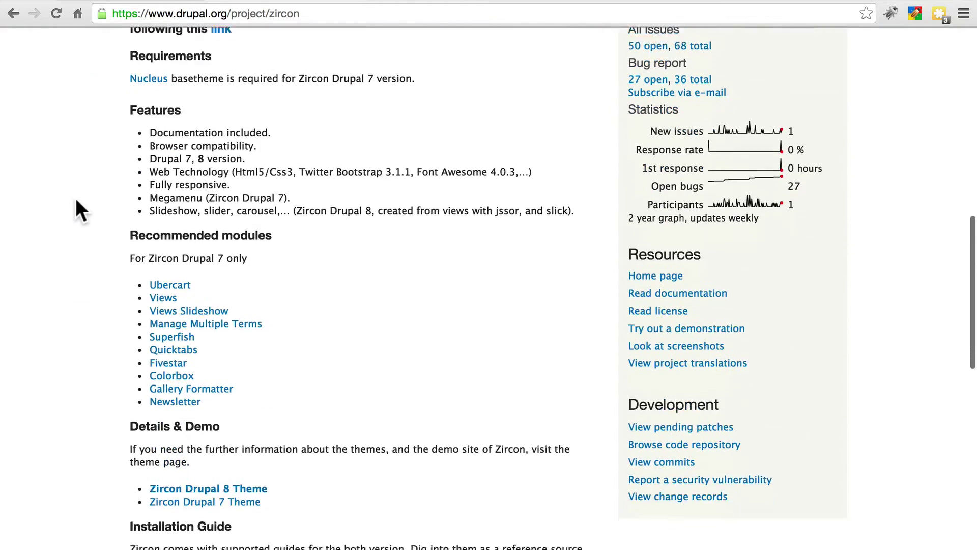
scroll(99, 60, "down", 2)
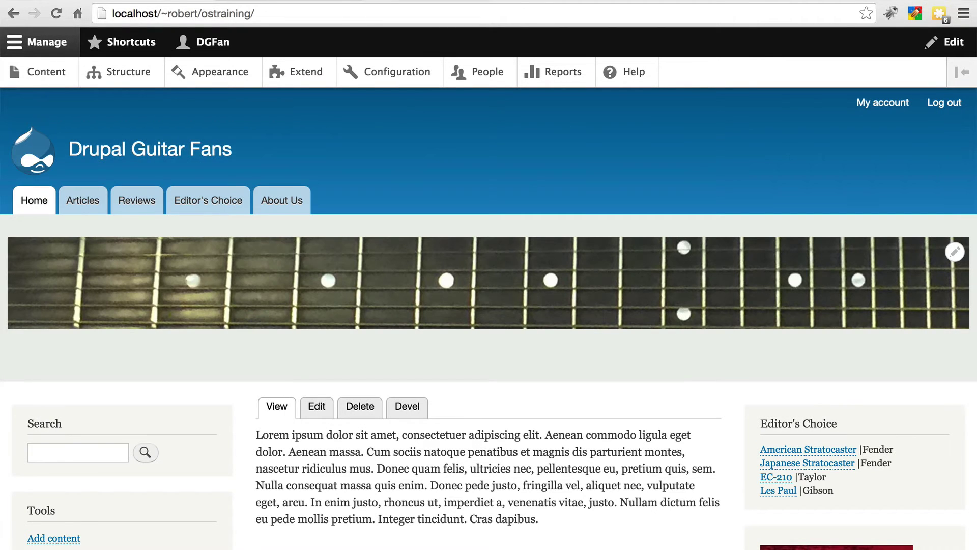
Install Zircon 8.x-0.0-rc1 on the Appearance page and set it as the default theme
left_click(227, 70)
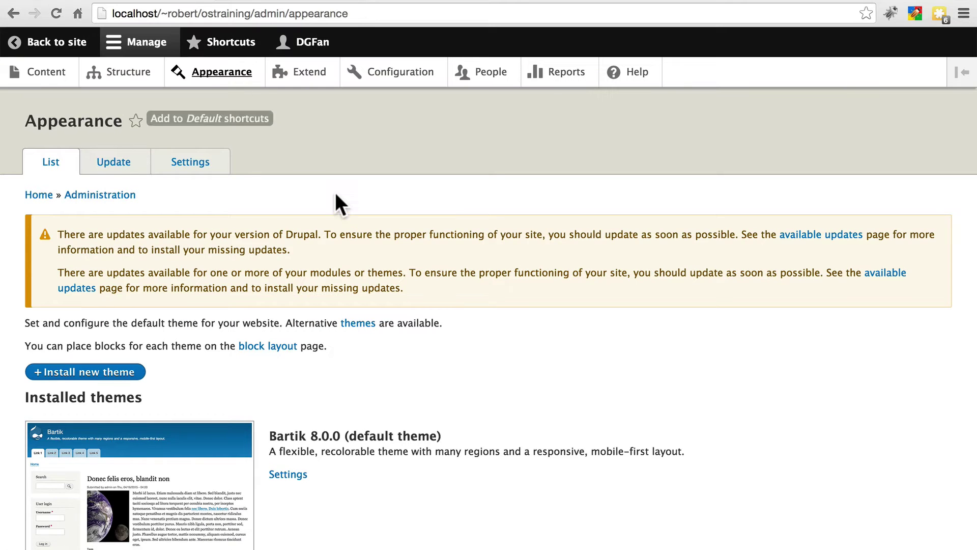
scroll(305, 265, "down", 6)
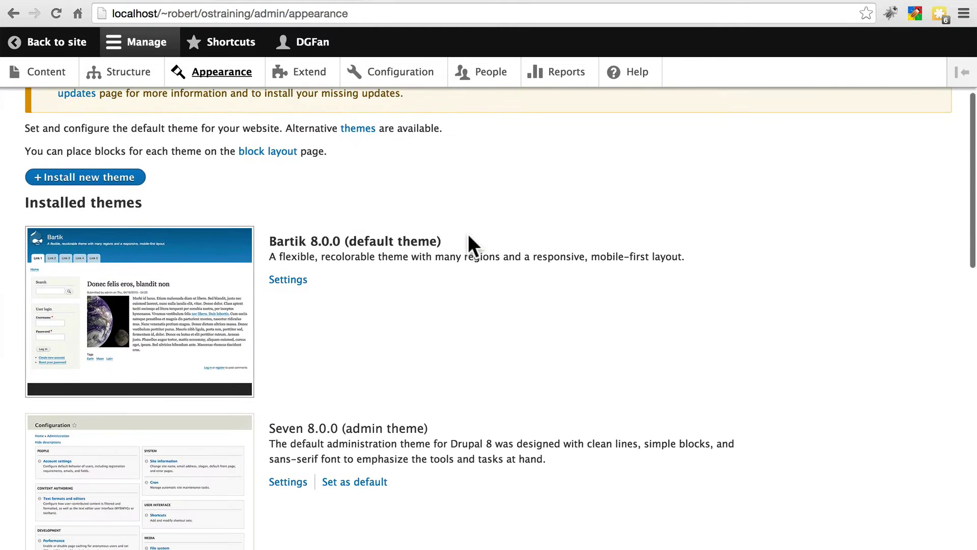
scroll(331, 190, "down", 7)
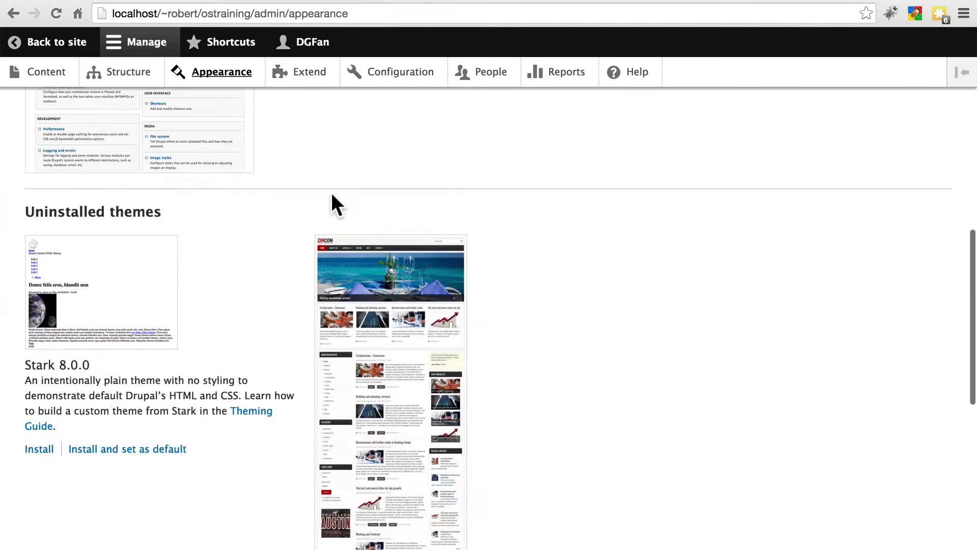
scroll(523, 254, "down", 2)
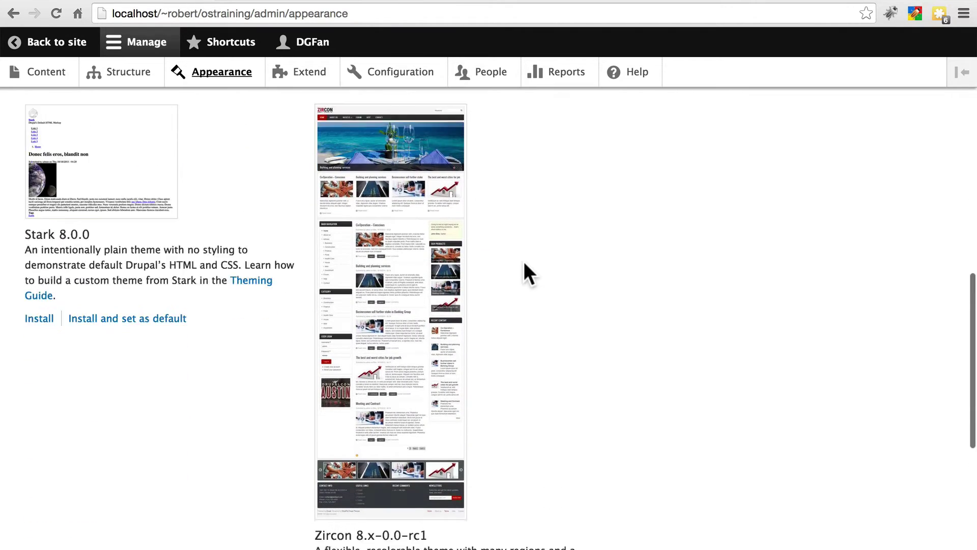
scroll(523, 306, "up", 3)
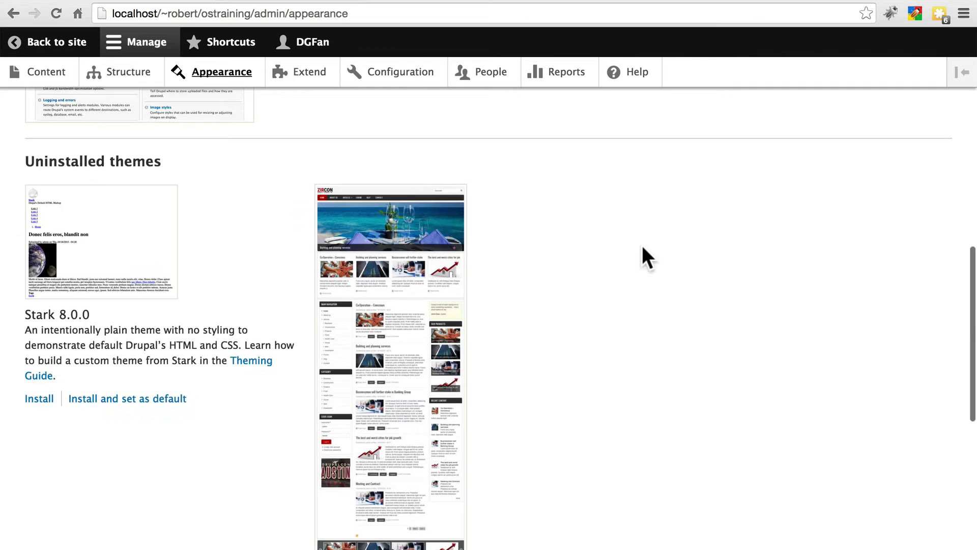
scroll(643, 255, "down", 4)
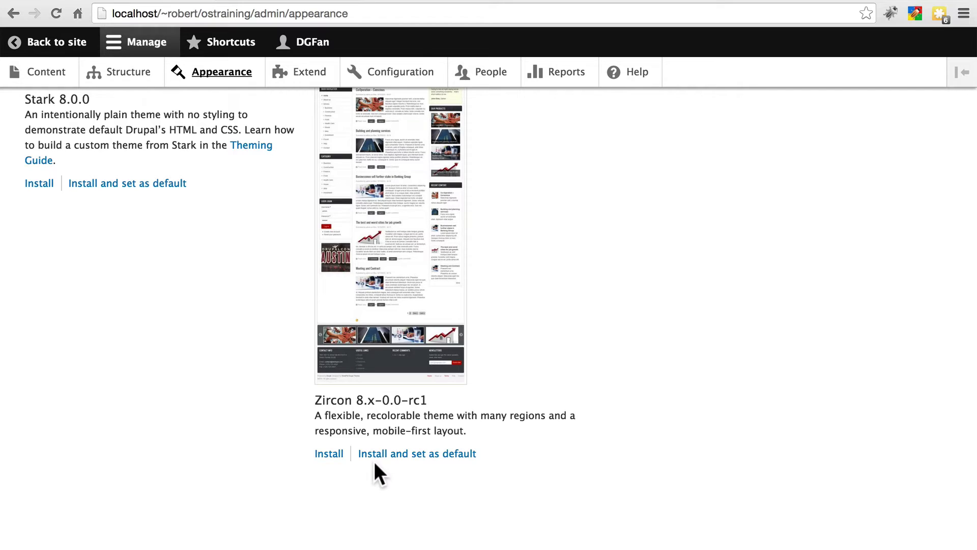
left_click(459, 457)
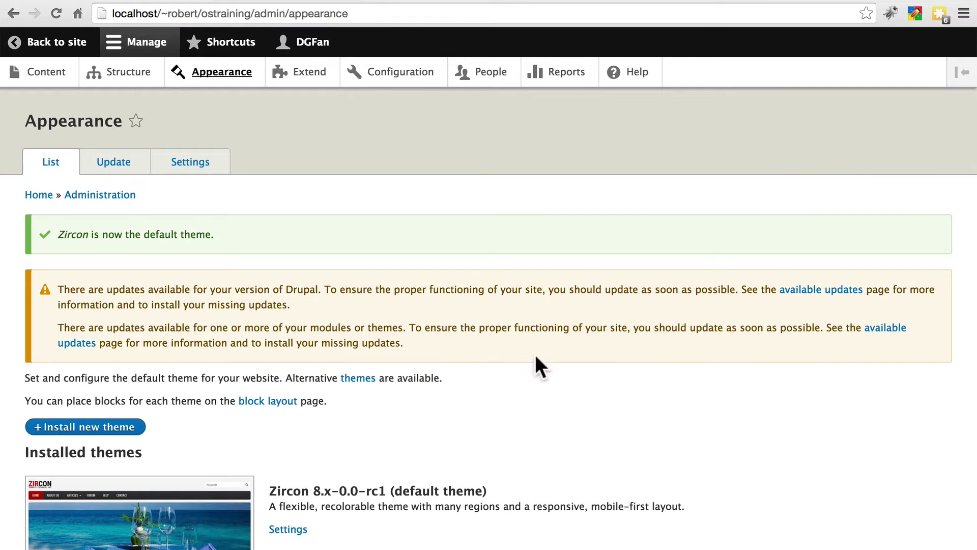
scroll(578, 270, "down", 3)
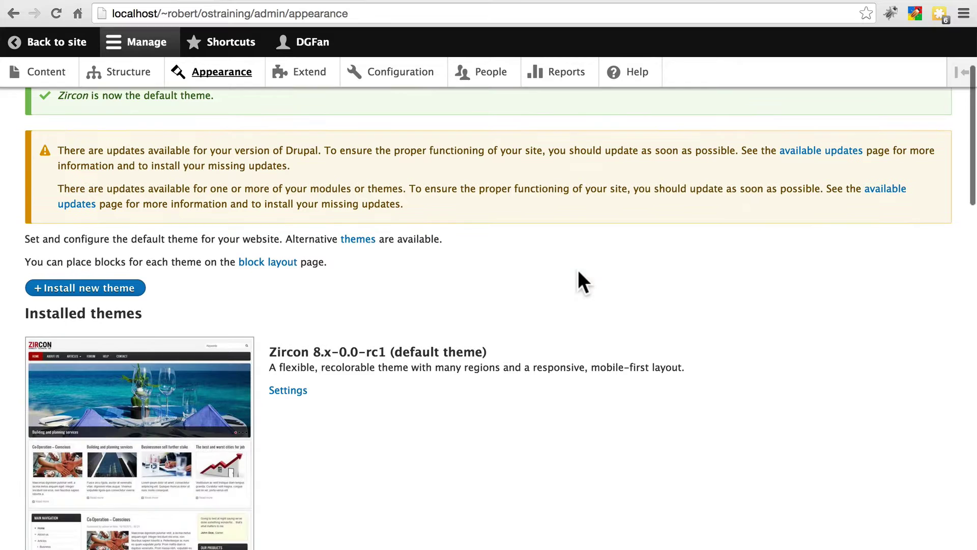
Open Zircon's theme settings and review its display toggles and shortcut icon options
left_click(298, 394)
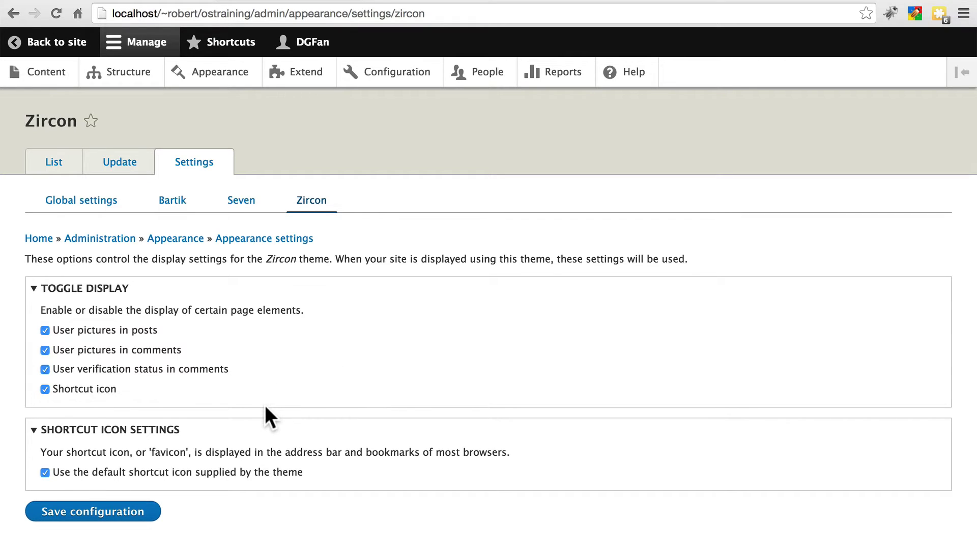
scroll(285, 361, "down", 1)
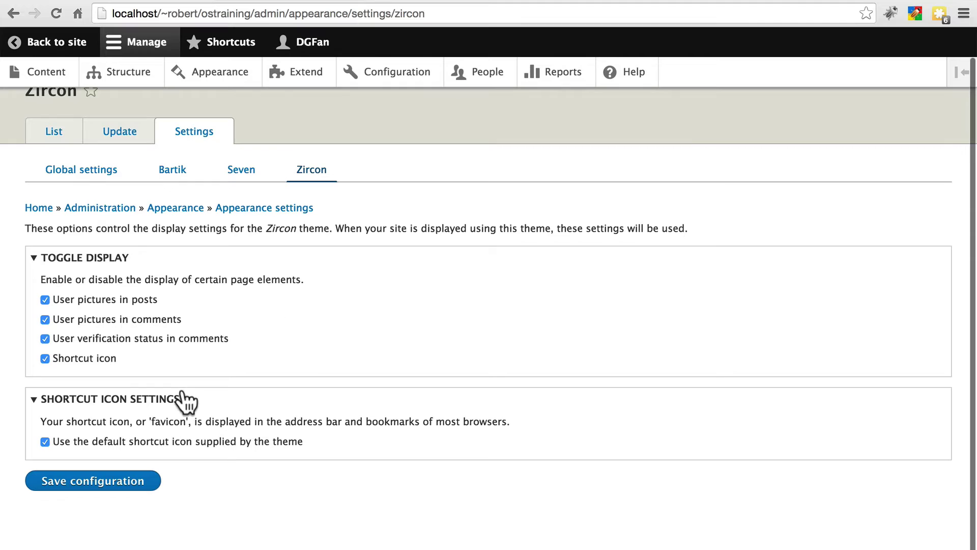
scroll(343, 356, "up", 1)
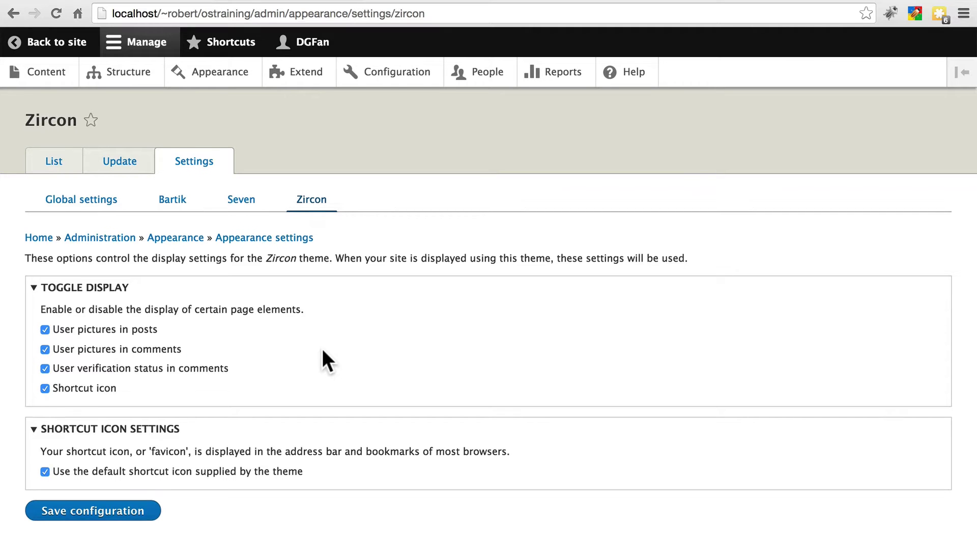
scroll(322, 348, "down", 1)
scroll(322, 348, "up", 1)
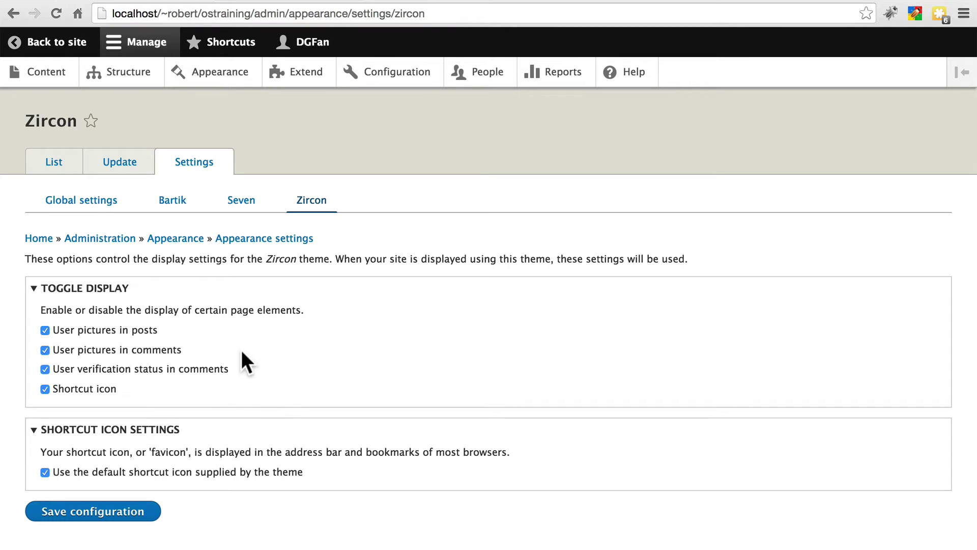
Return to the front page and review its fretboard header, Search, Tools and Editor's Choice blocks
left_click(53, 44)
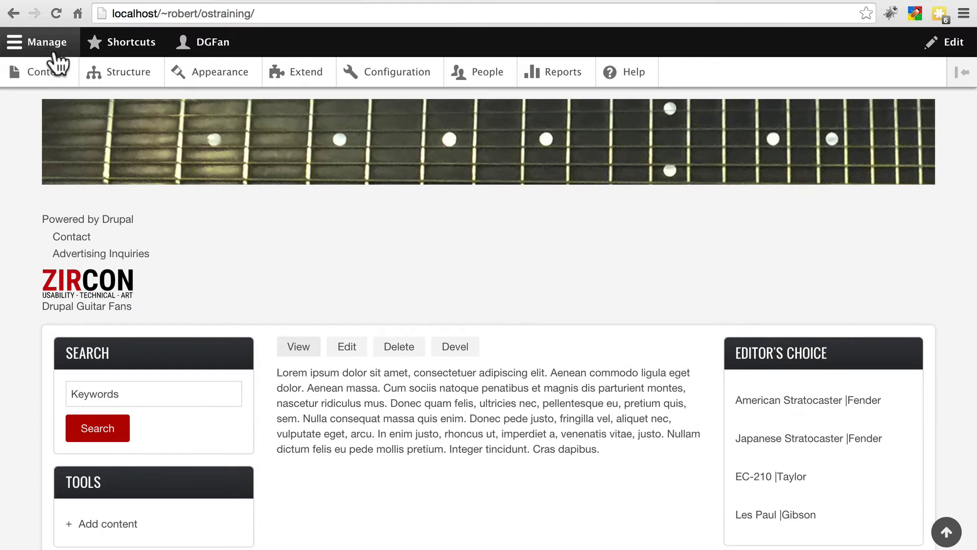
scroll(490, 315, "down", 4)
scroll(490, 314, "up", 3)
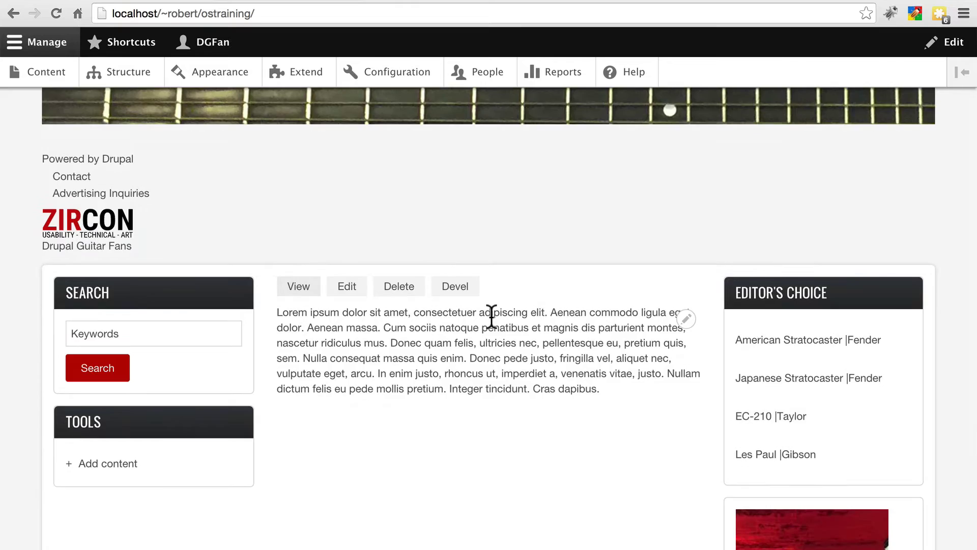
scroll(490, 314, "down", 2)
scroll(490, 314, "up", 4)
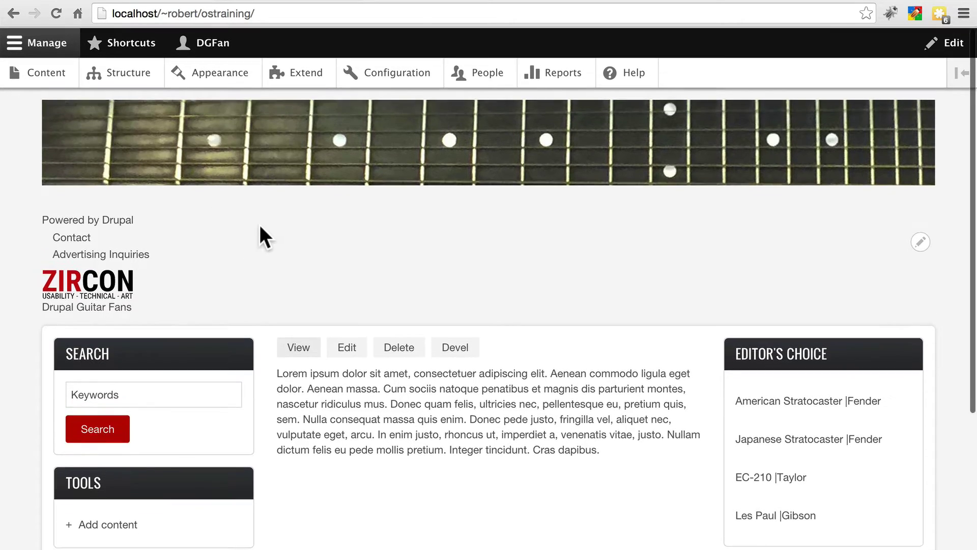
Open Structure > Block layout for Zircon and review the blocks placed in each region
left_click(129, 81)
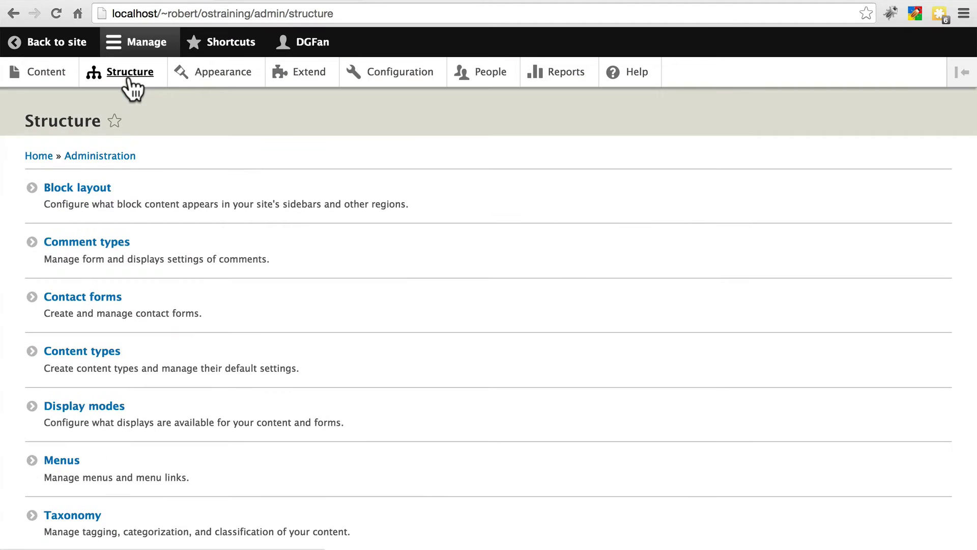
left_click(94, 188)
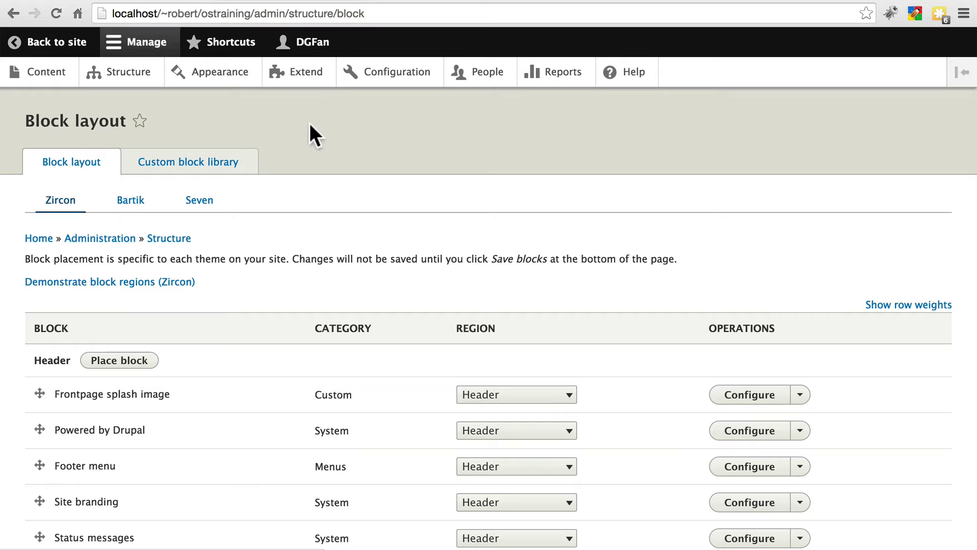
scroll(372, 252, "down", 1)
scroll(369, 245, "down", 5)
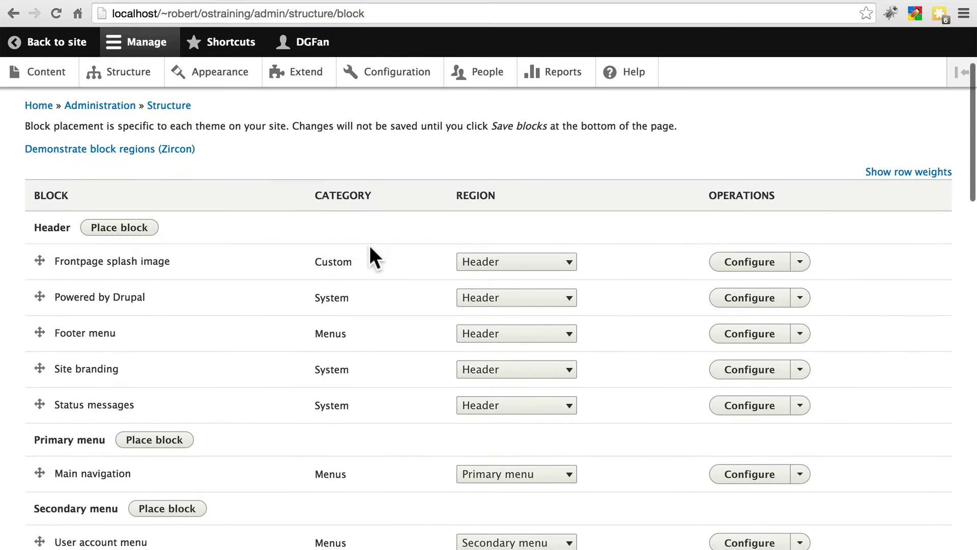
scroll(369, 245, "down", 4)
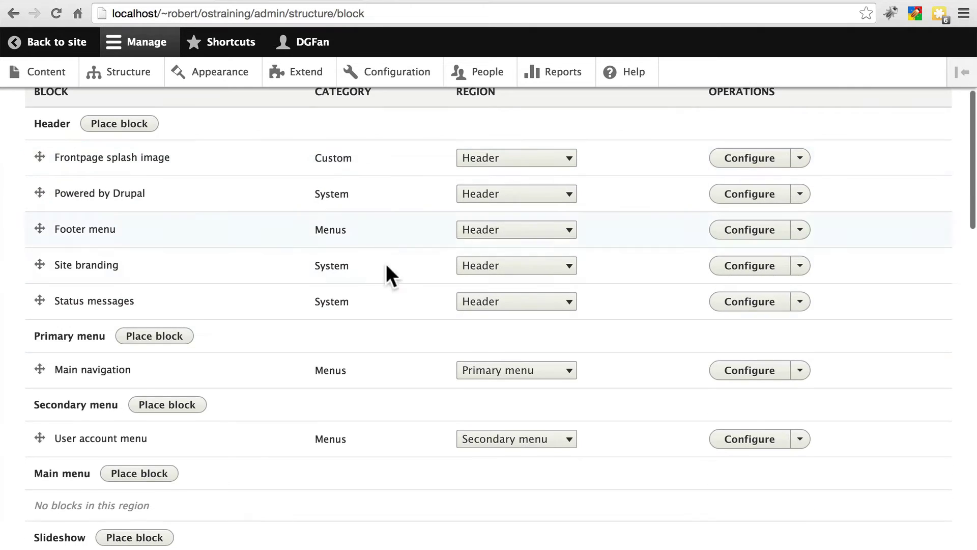
scroll(338, 311, "up", 6)
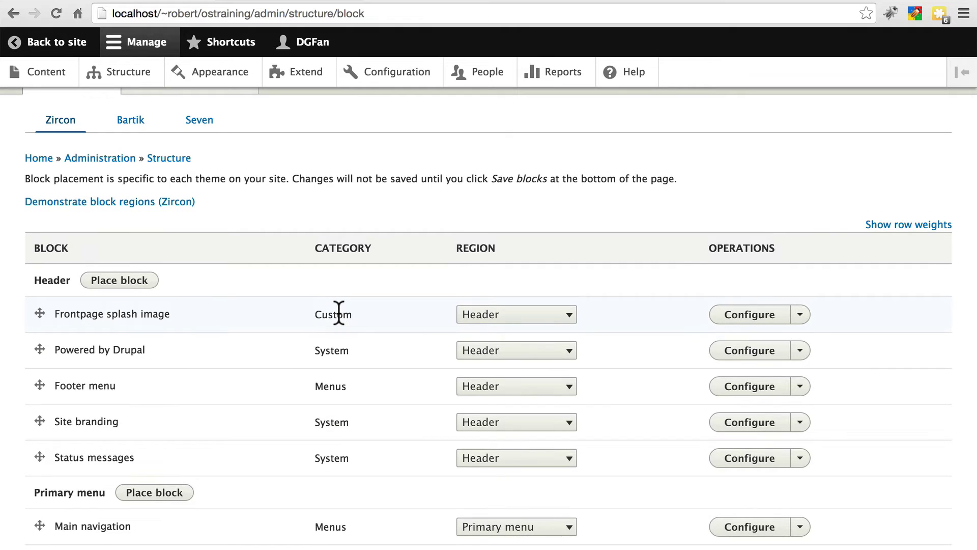
scroll(338, 311, "up", 2)
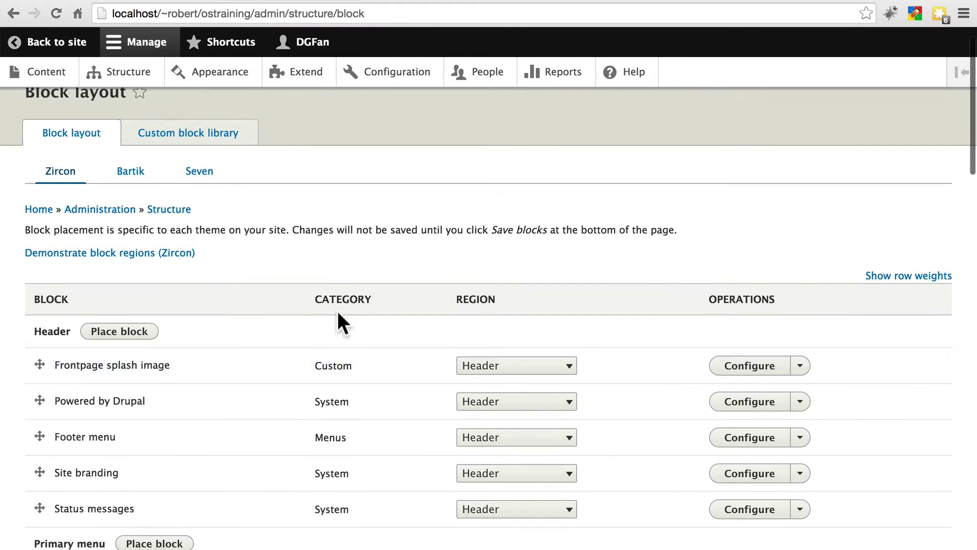
scroll(337, 311, "down", 3)
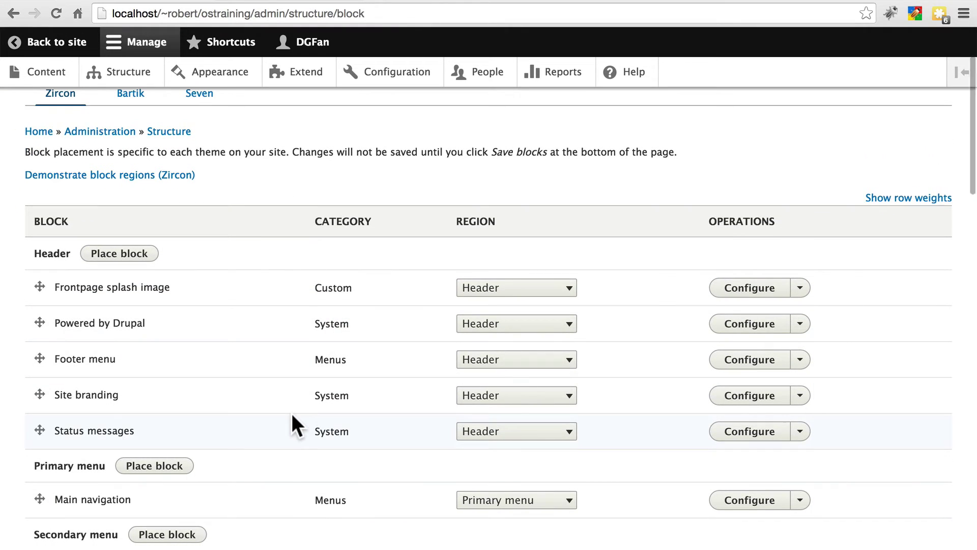
scroll(292, 413, "up", 4)
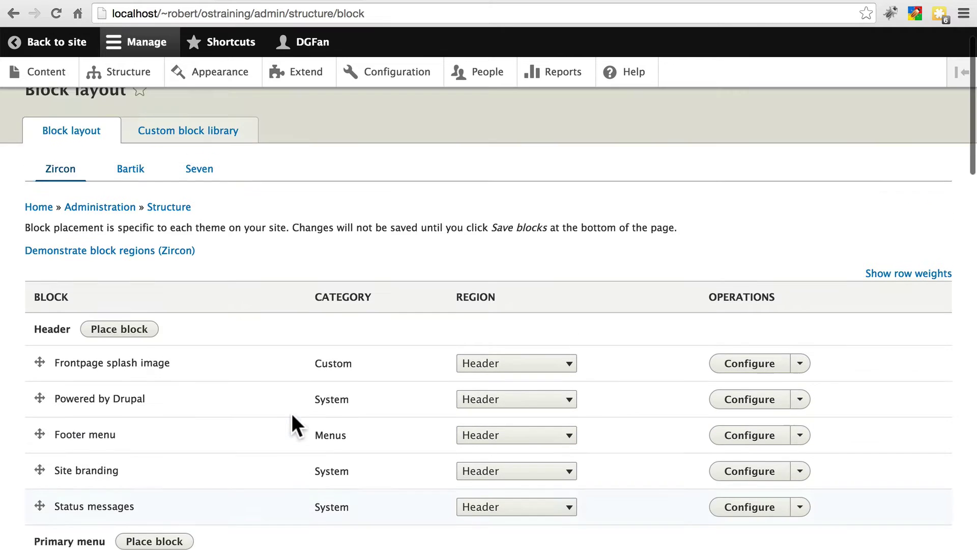
Preview Zircon's block regions with the demonstration, then return to the block layout
scroll(291, 413, "down", 2)
scroll(271, 336, "down", 10)
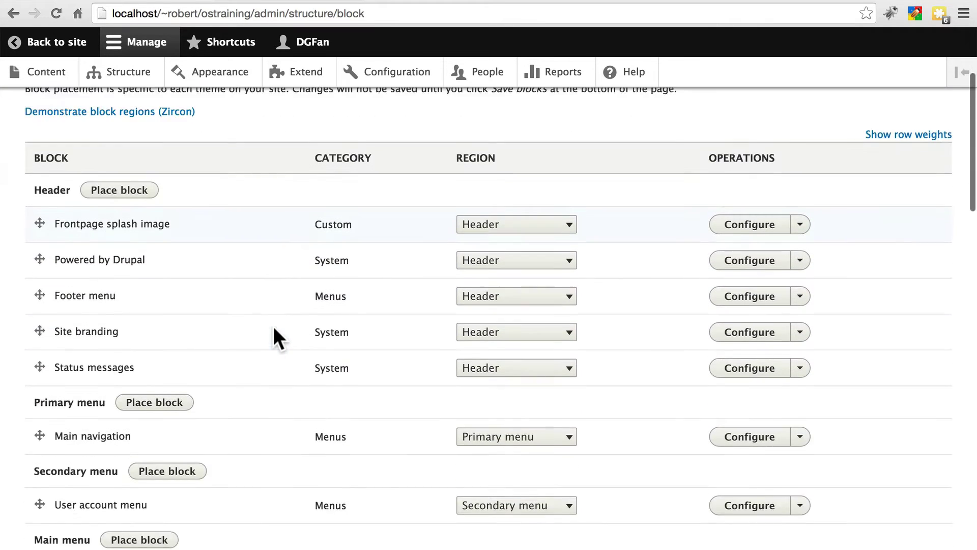
scroll(273, 331, "up", 12)
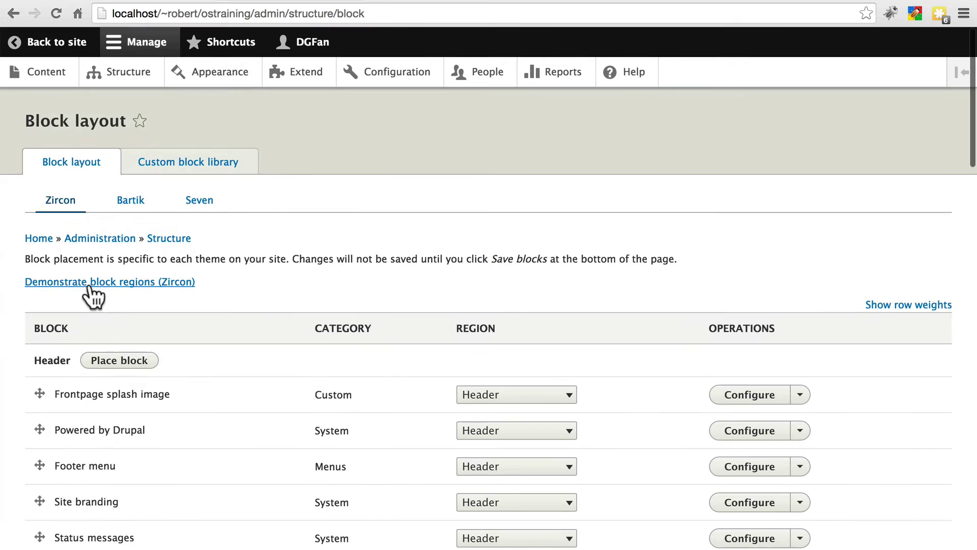
left_click(99, 283)
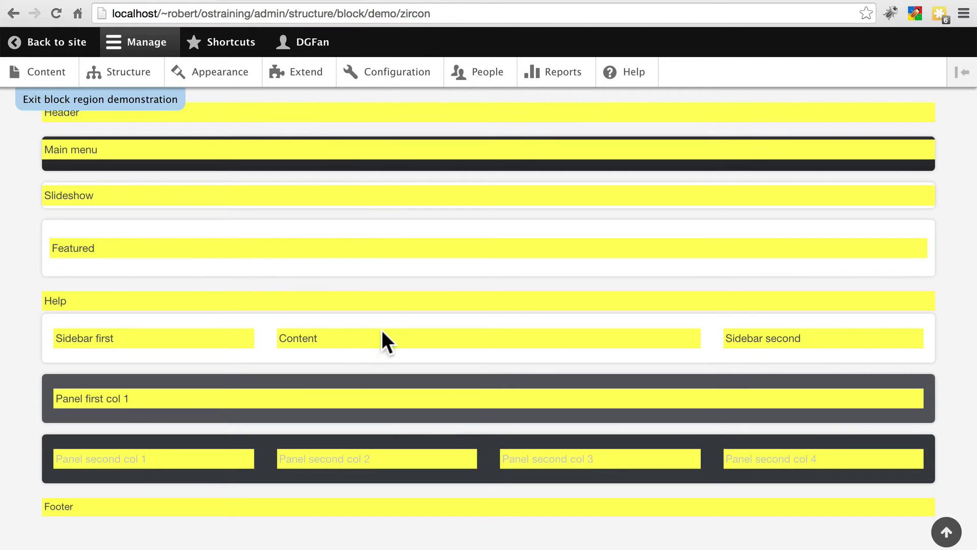
left_click(135, 107)
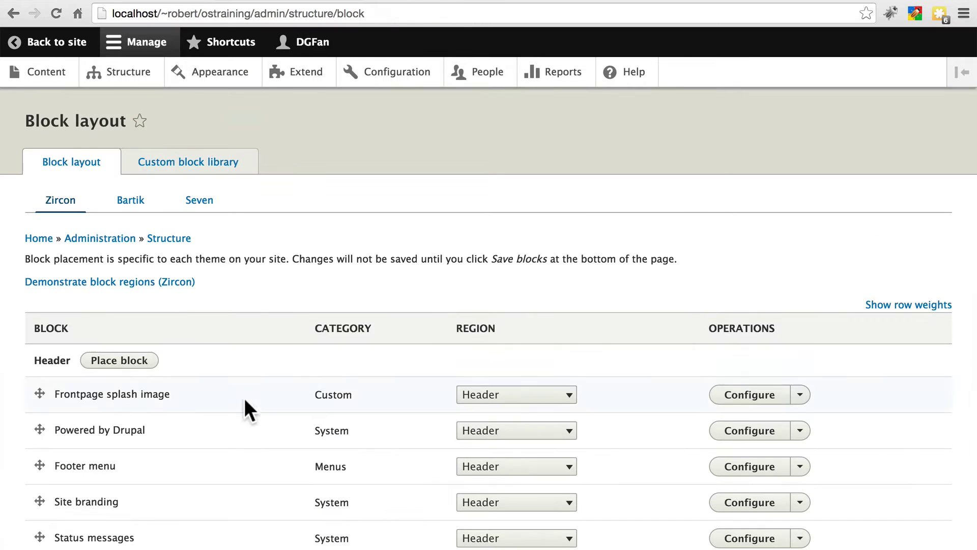
Move the Footer menu and Powered by Drupal blocks into the Footer region
scroll(245, 398, "down", 3)
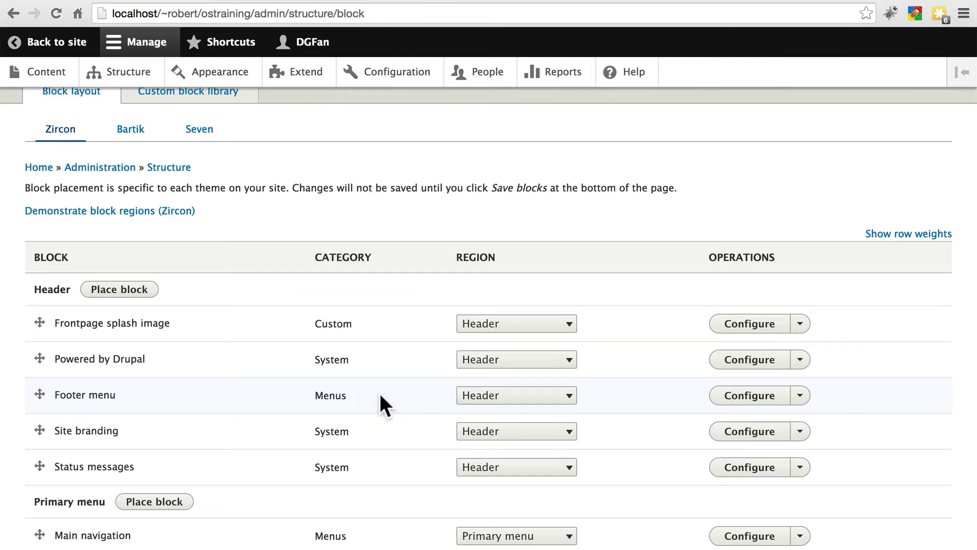
left_click(474, 396)
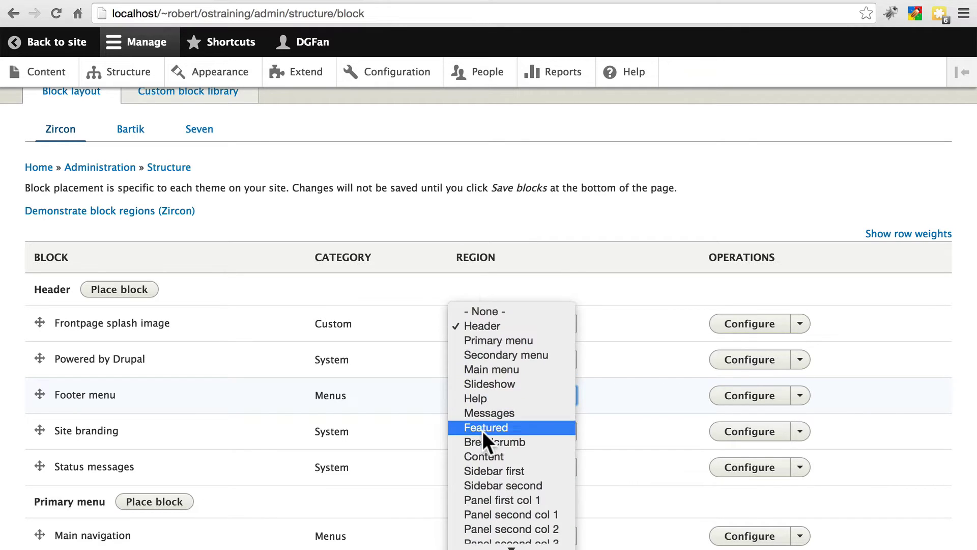
scroll(482, 430, "down", 1)
left_click(486, 545)
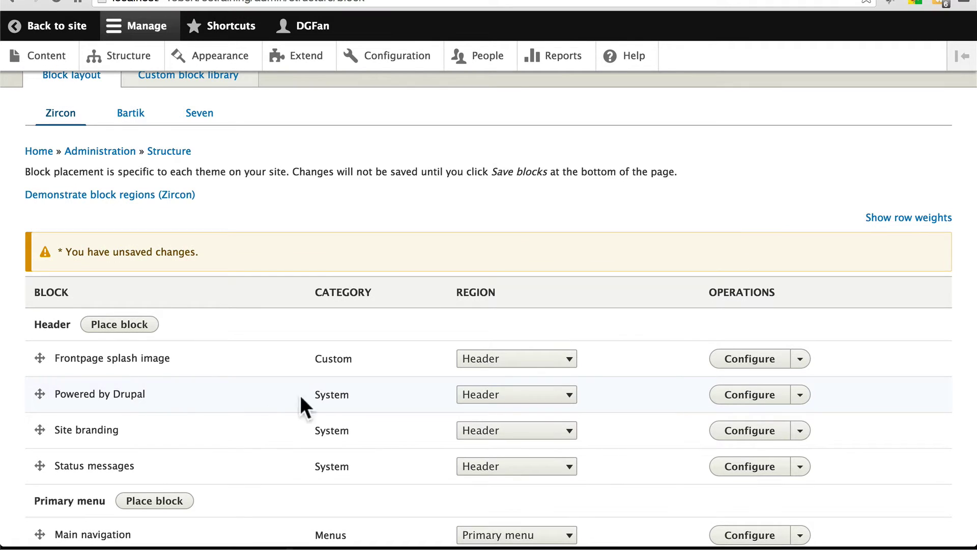
left_click(496, 391)
scroll(496, 389, "down", 4)
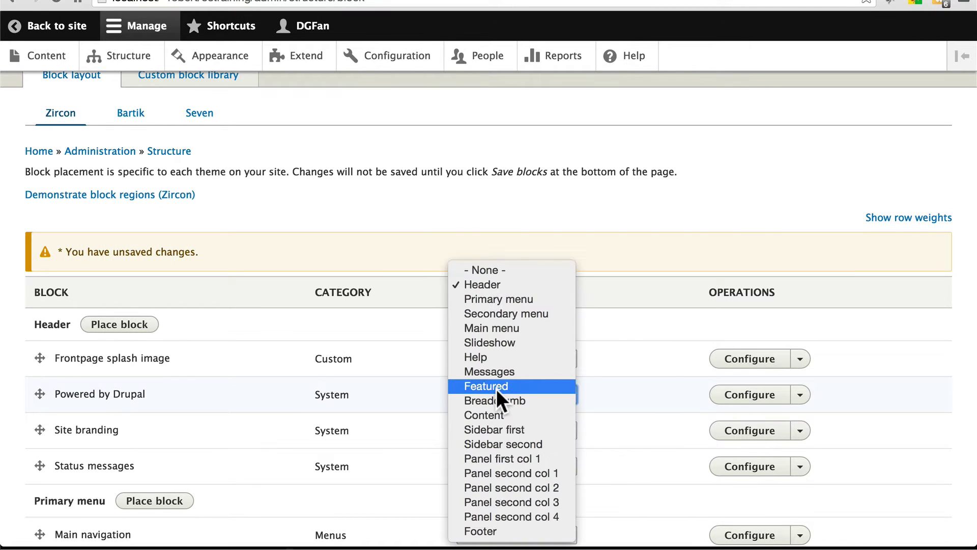
left_click(505, 532)
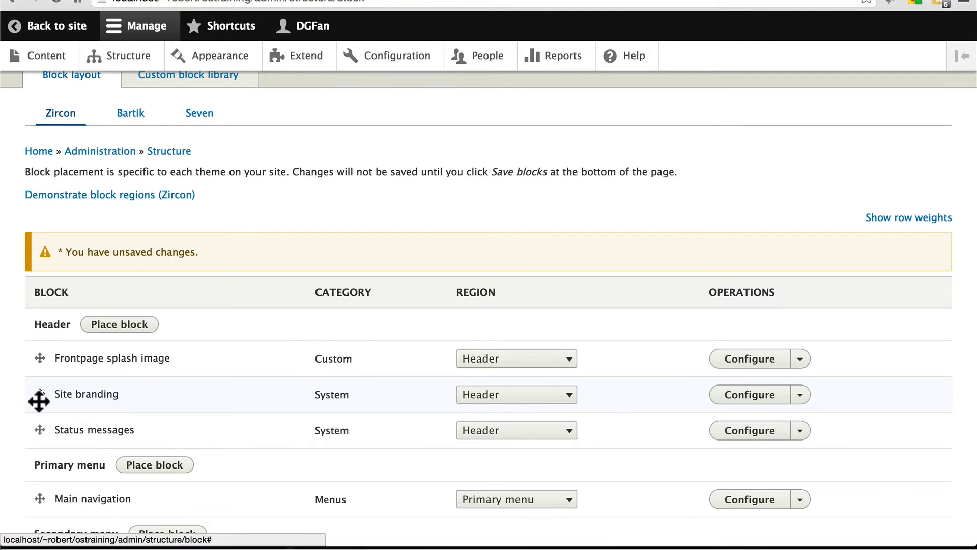
Drag Site branding above Frontpage splash image so it is first in Header
left_click_drag(39, 400, 36, 431)
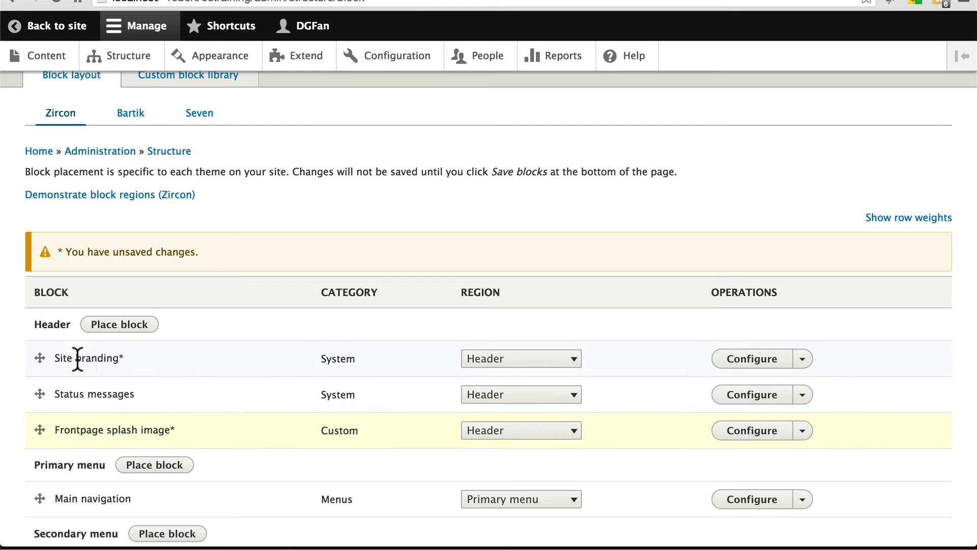
scroll(149, 371, "down", 3)
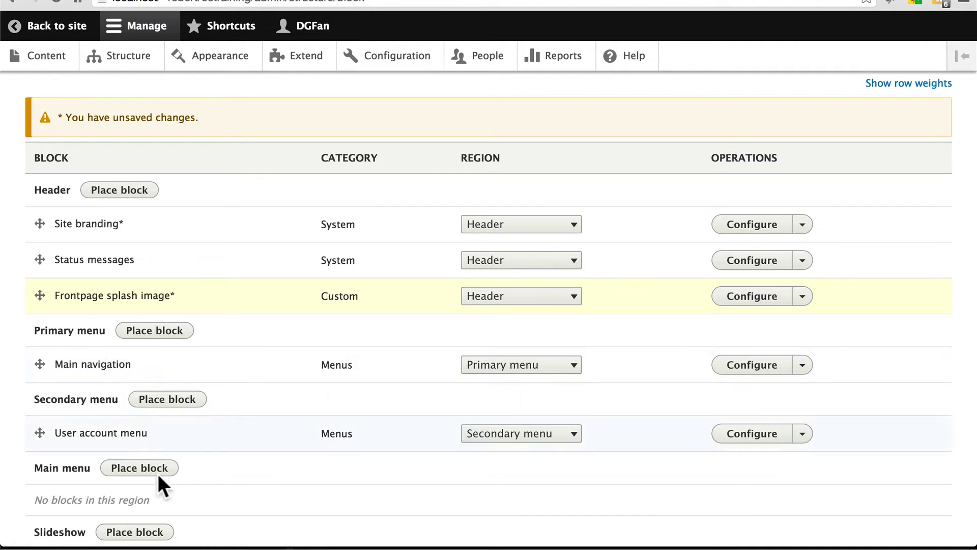
scroll(174, 379, "down", 2)
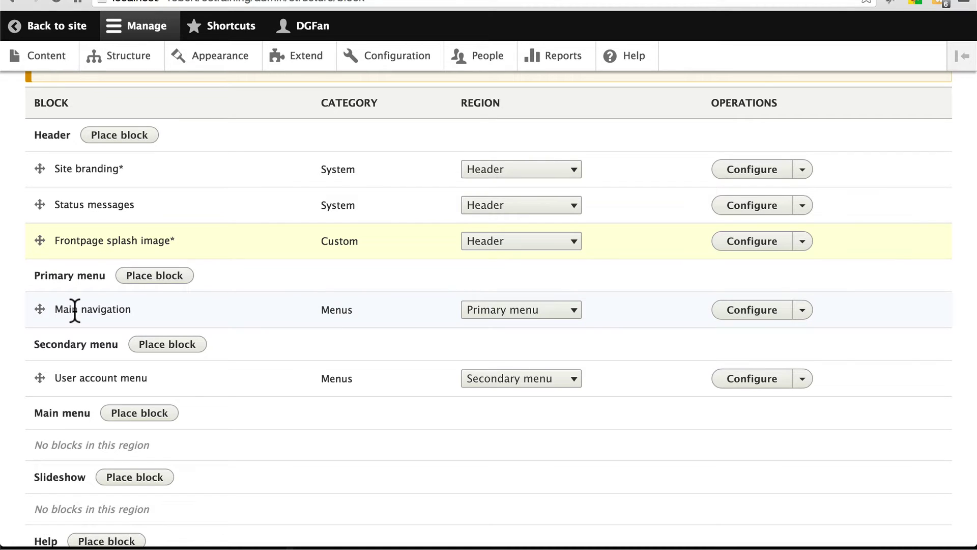
scroll(75, 309, "down", 2)
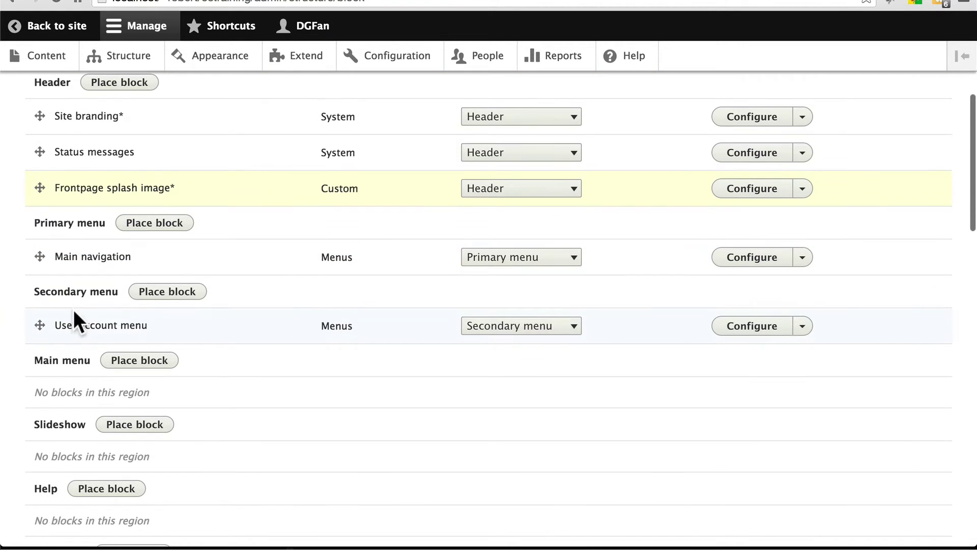
Drag the Main navigation block into the Main menu region
left_click(37, 261)
left_click_drag(36, 261, 39, 399)
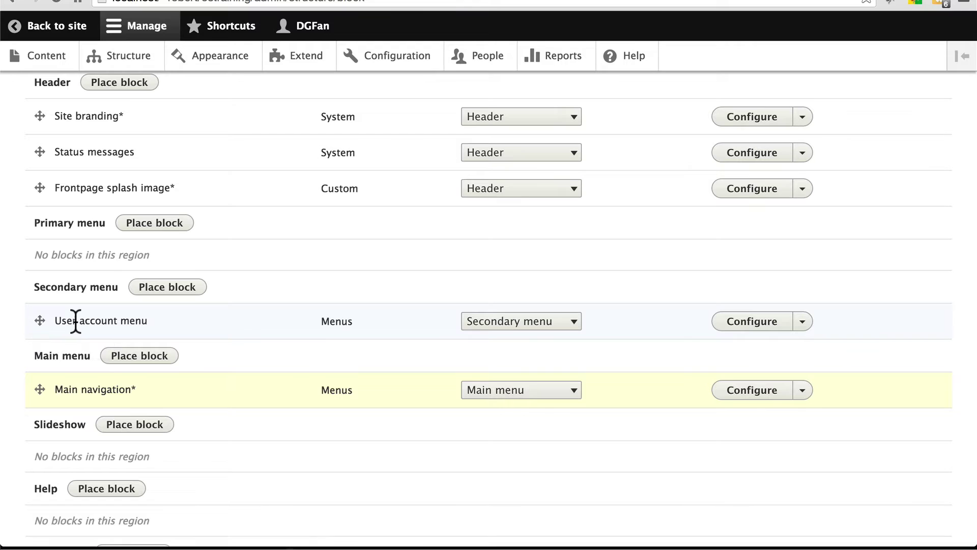
scroll(44, 318, "up", 1)
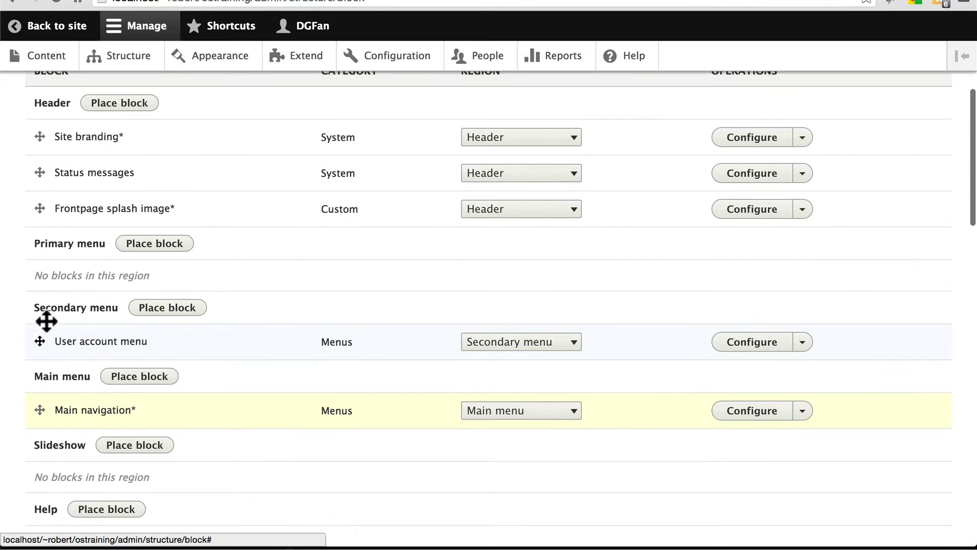
scroll(51, 316, "down", 1)
scroll(49, 313, "up", 3)
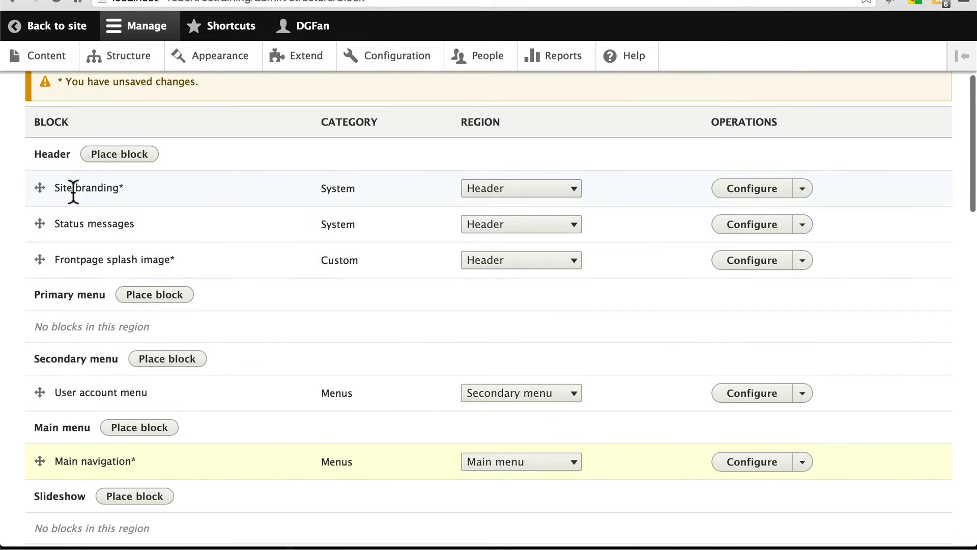
scroll(26, 236, "down", 5)
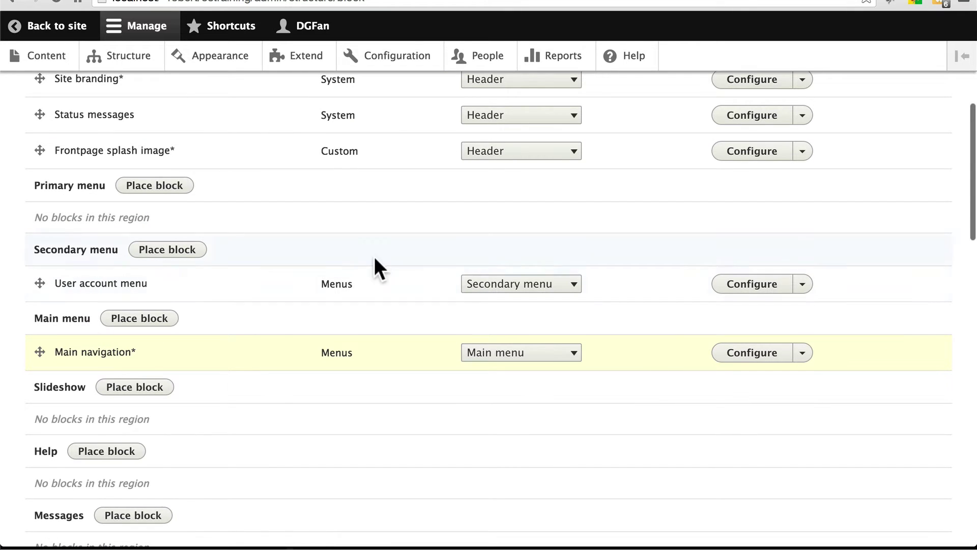
Move User account menu to Footer and place Powered by Drupal below it
left_click(488, 282)
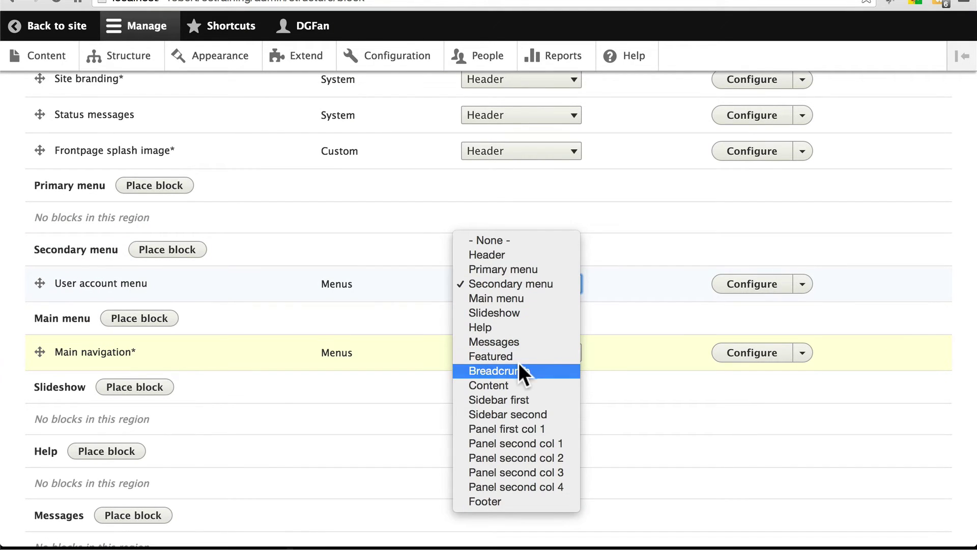
left_click(518, 501)
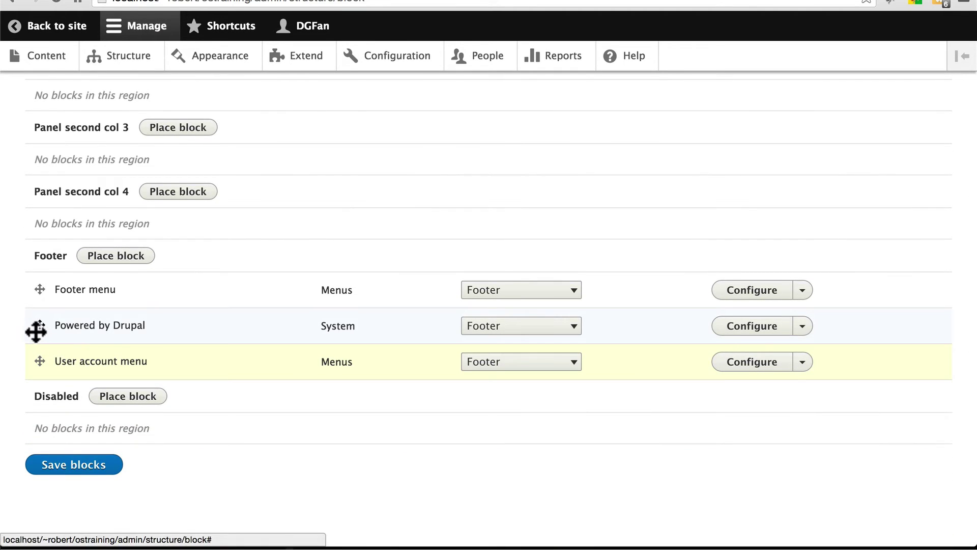
left_click_drag(36, 331, 35, 364)
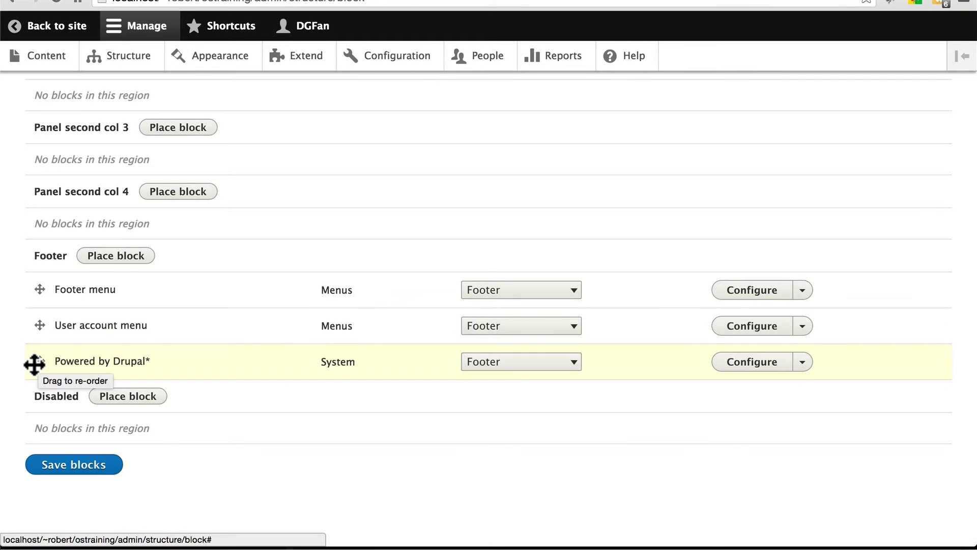
Save the blocks and check the footer menu, account links and Powered by Drupal on the front page
left_click(98, 471)
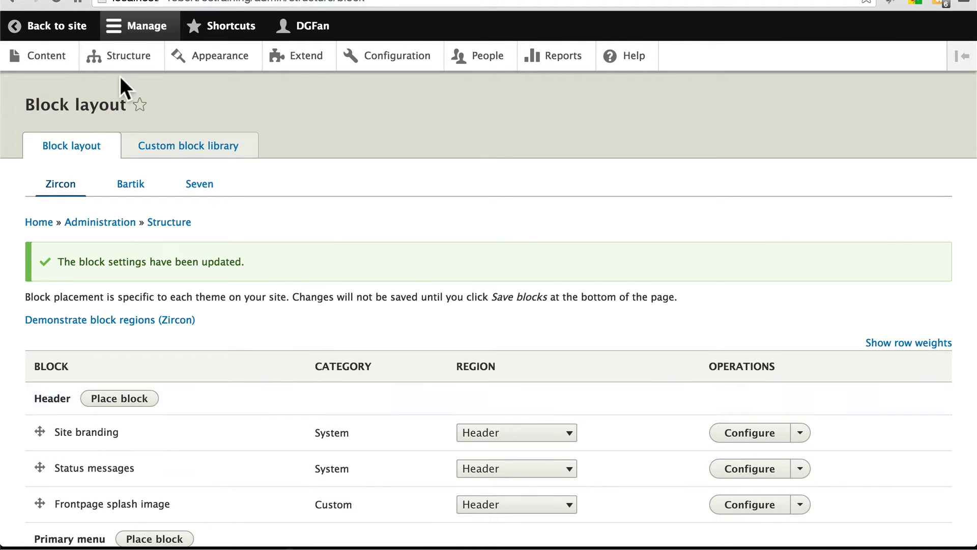
left_click(68, 49)
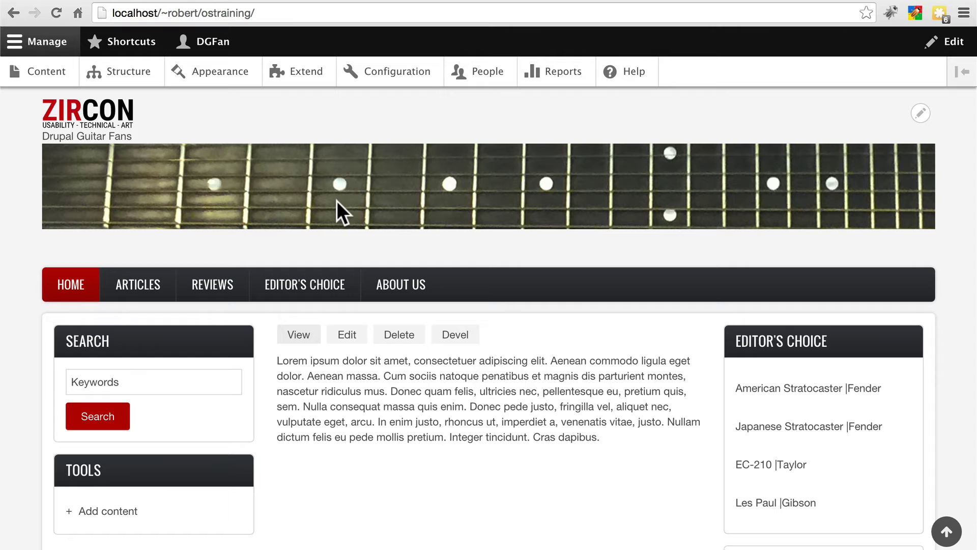
scroll(572, 300, "down", 5)
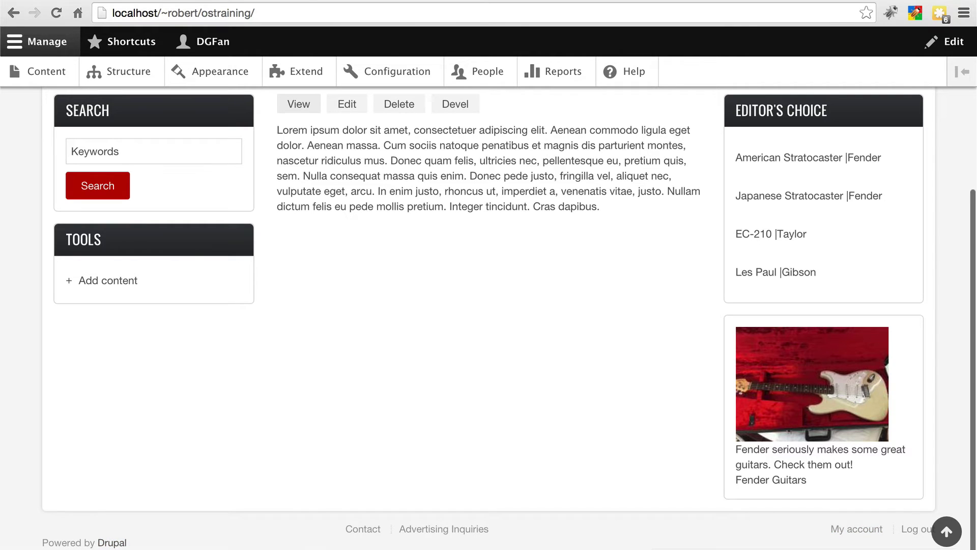
scroll(321, 449, "up", 5)
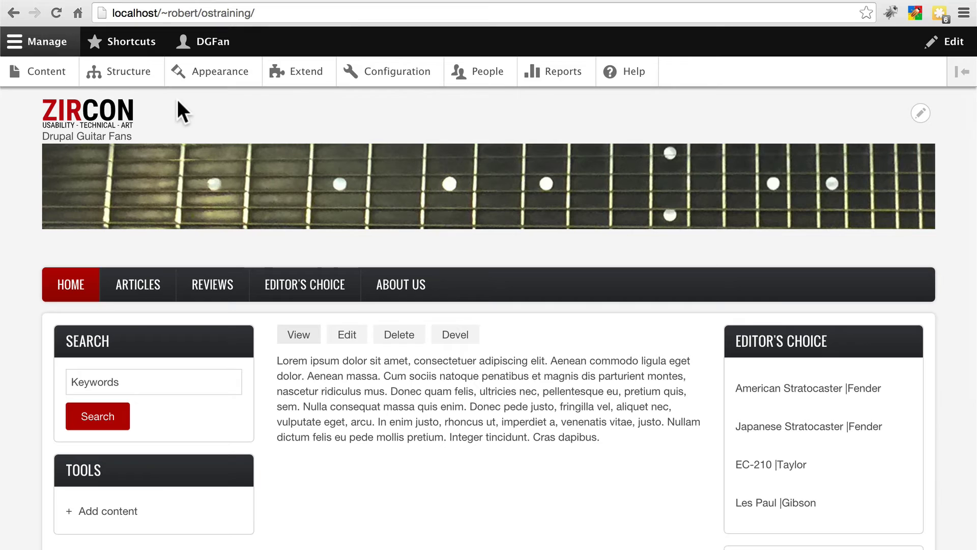
Open Appearance settings, look at Zircon's own settings, then return to Global settings
left_click(209, 74)
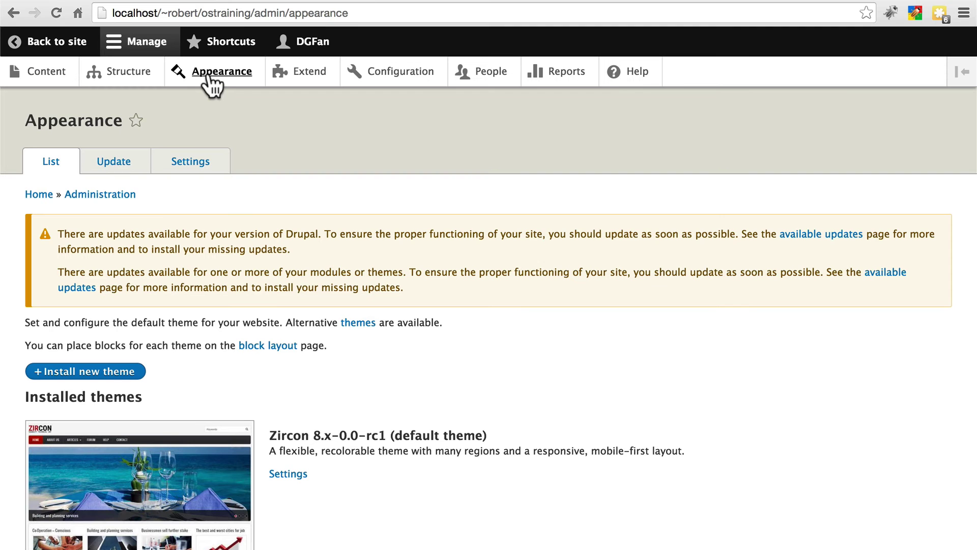
left_click(194, 164)
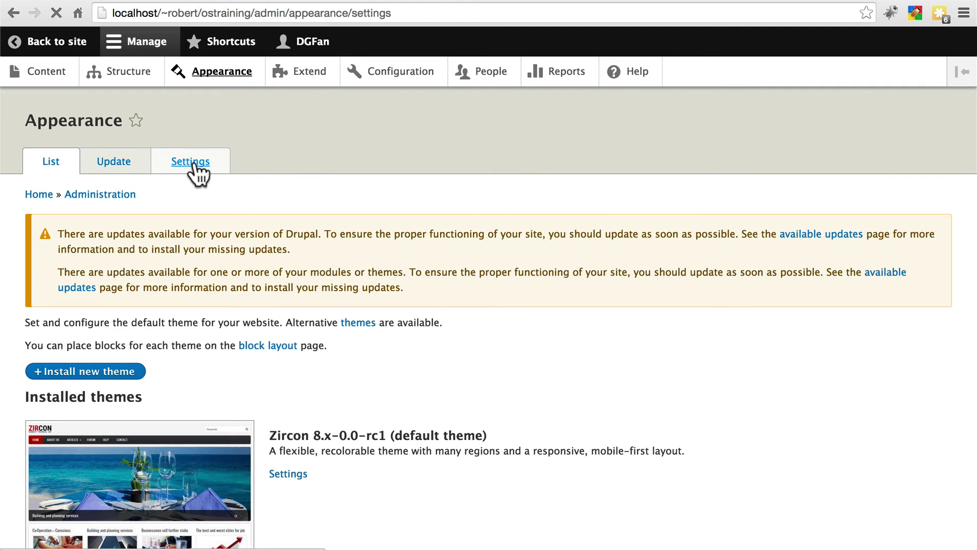
scroll(368, 309, "down", 3)
scroll(368, 309, "up", 3)
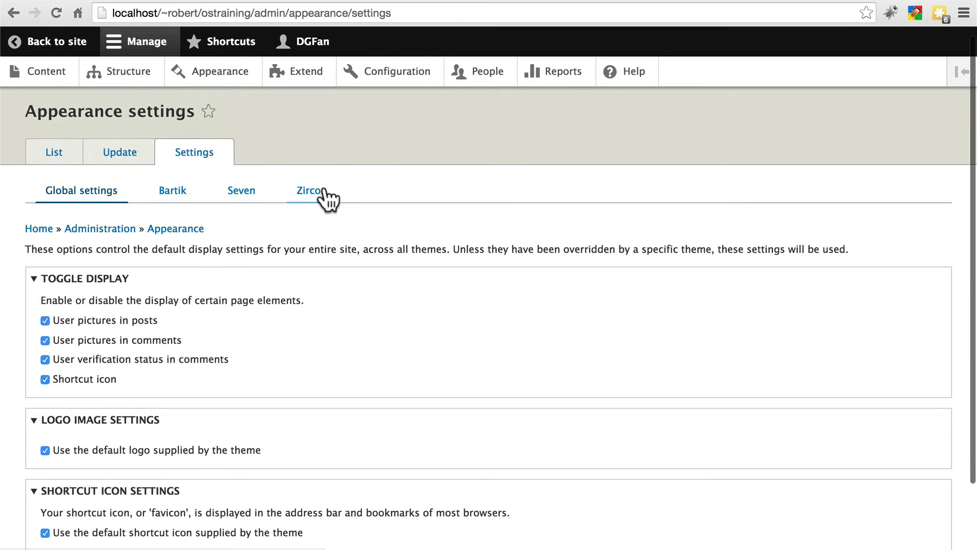
left_click(320, 194)
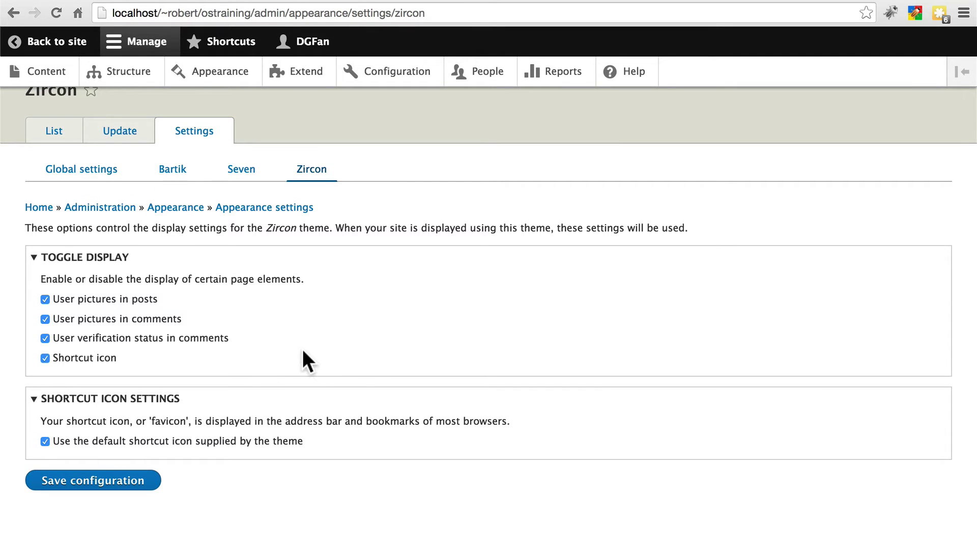
left_click(102, 179)
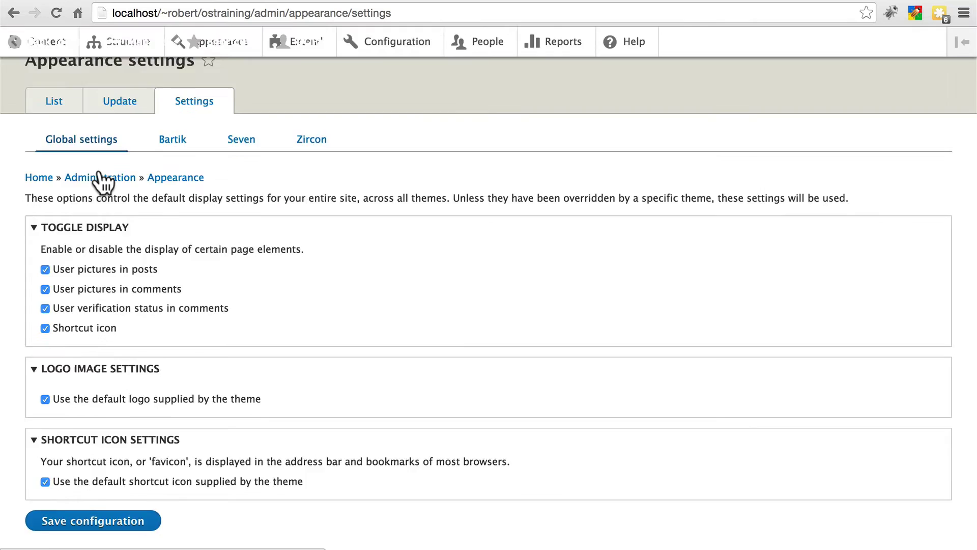
Turn off 'Use the default logo supplied by the theme' and save the configuration
scroll(301, 379, "down", 3)
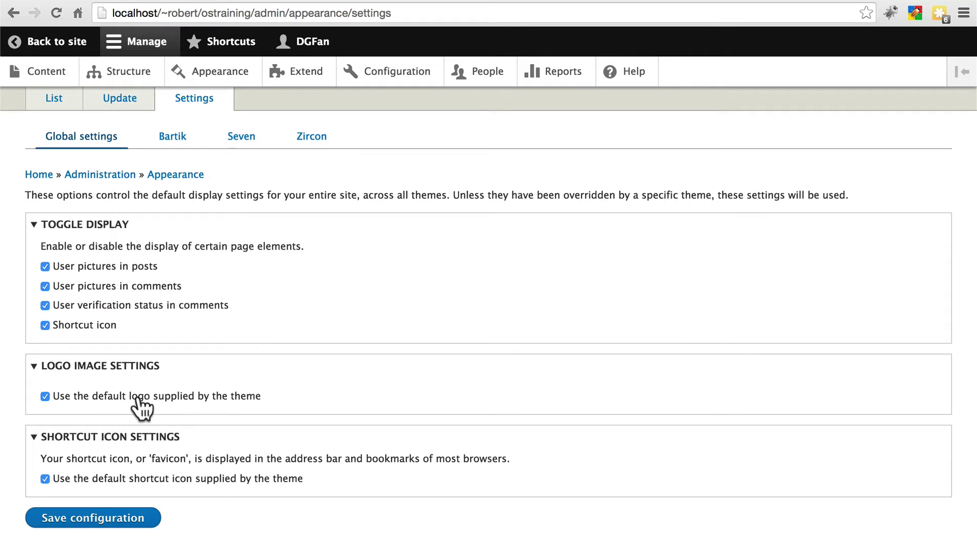
left_click(44, 395)
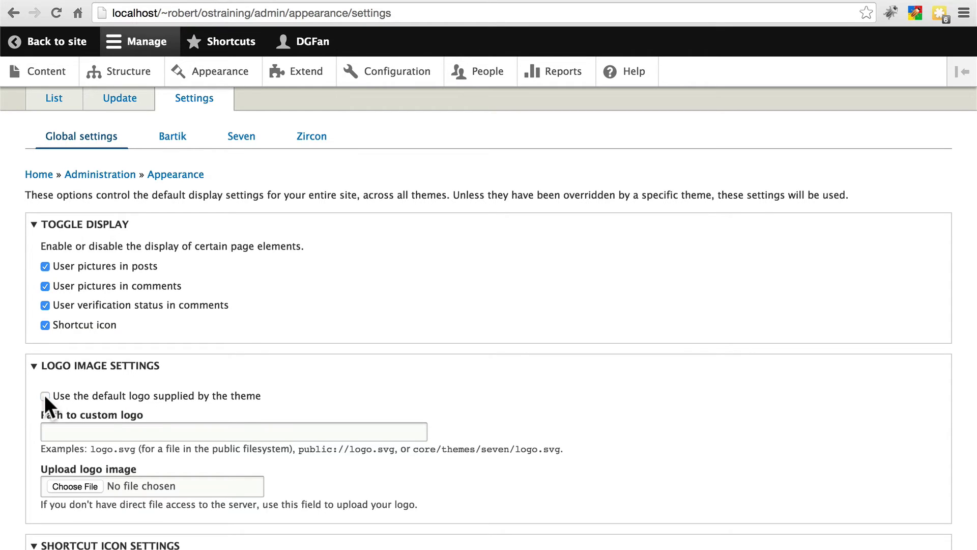
scroll(270, 376, "down", 2)
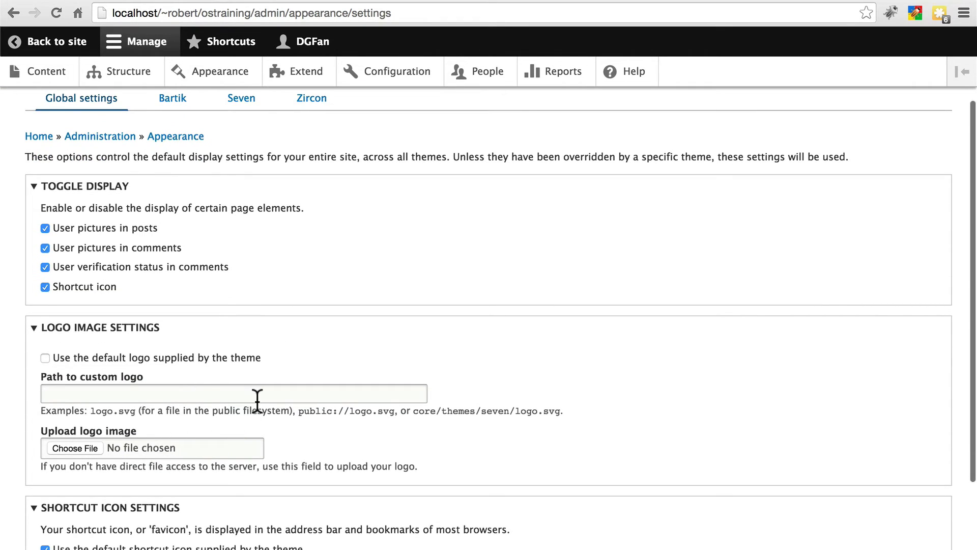
scroll(250, 412, "down", 2)
left_click(130, 532)
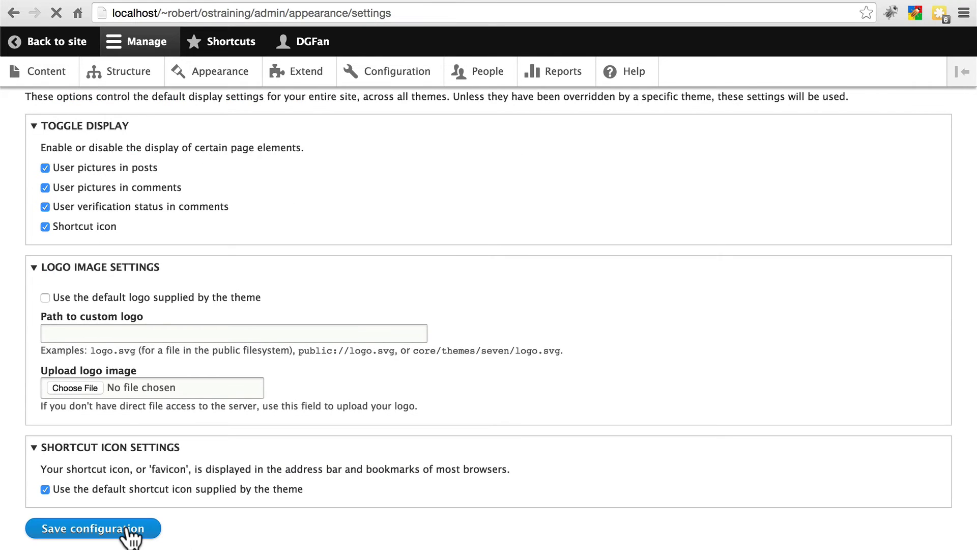
Return to the Drupal Guitar Fans front page, which now shows only the site name and no logo
left_click(45, 48)
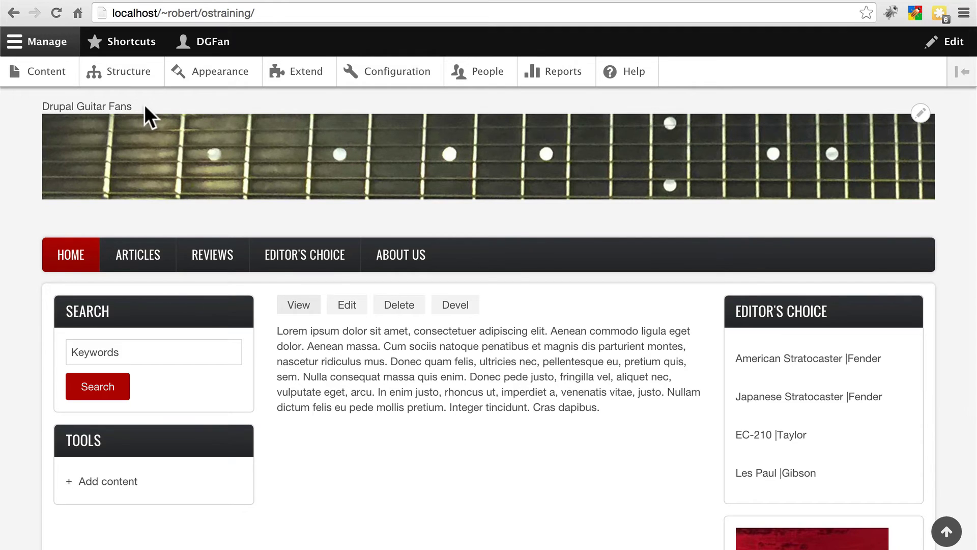
In Block layout, set the Site branding block's region to '- None -' and save the blocks
left_click(131, 75)
left_click(106, 189)
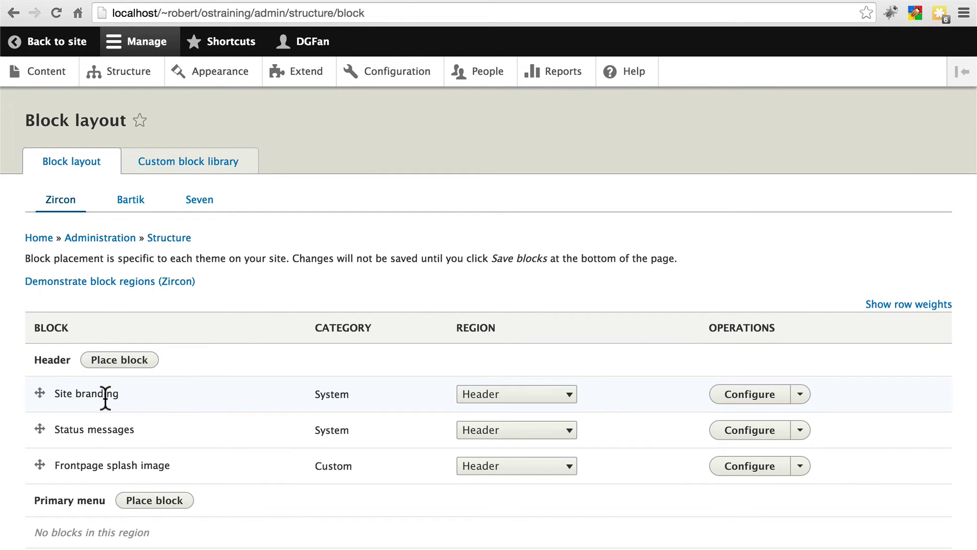
left_click(496, 393)
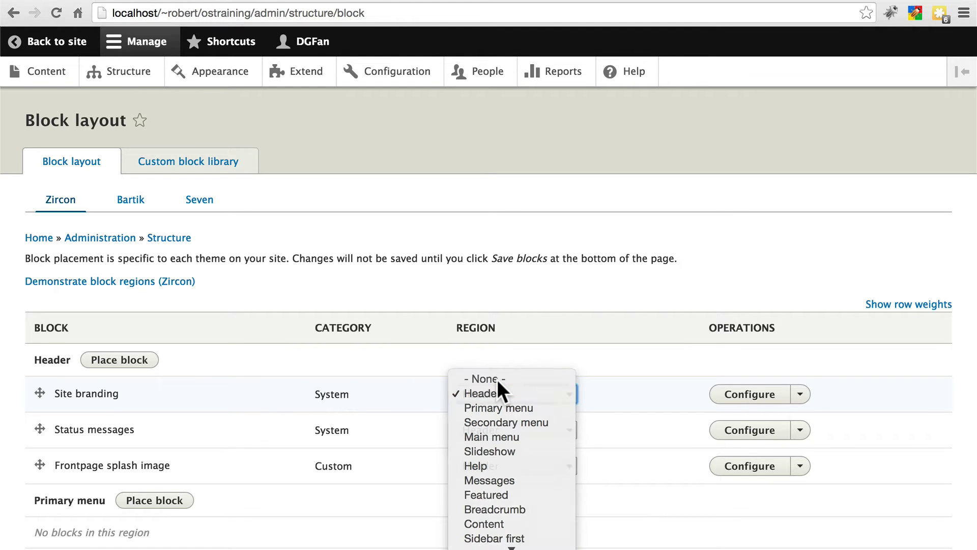
left_click(496, 380)
scroll(324, 311, "down", 15)
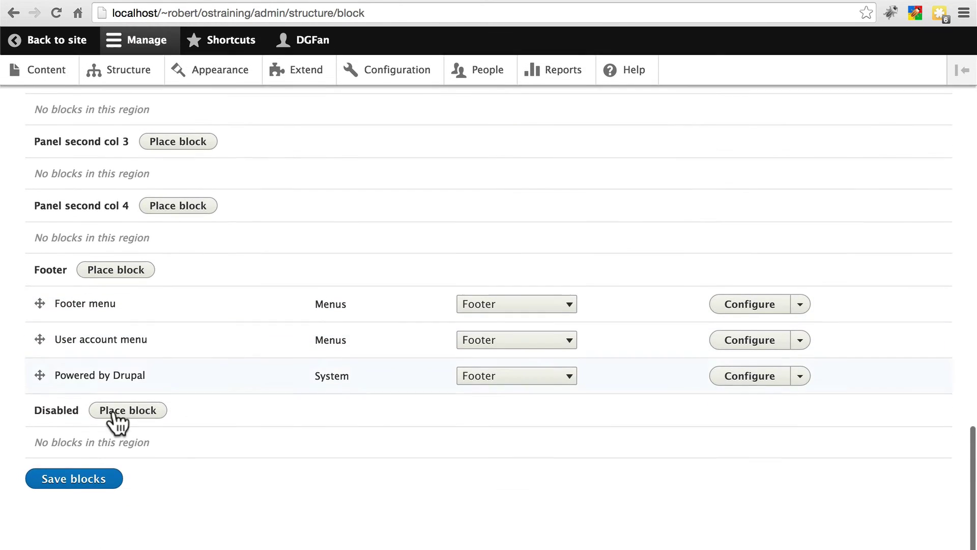
left_click(83, 489)
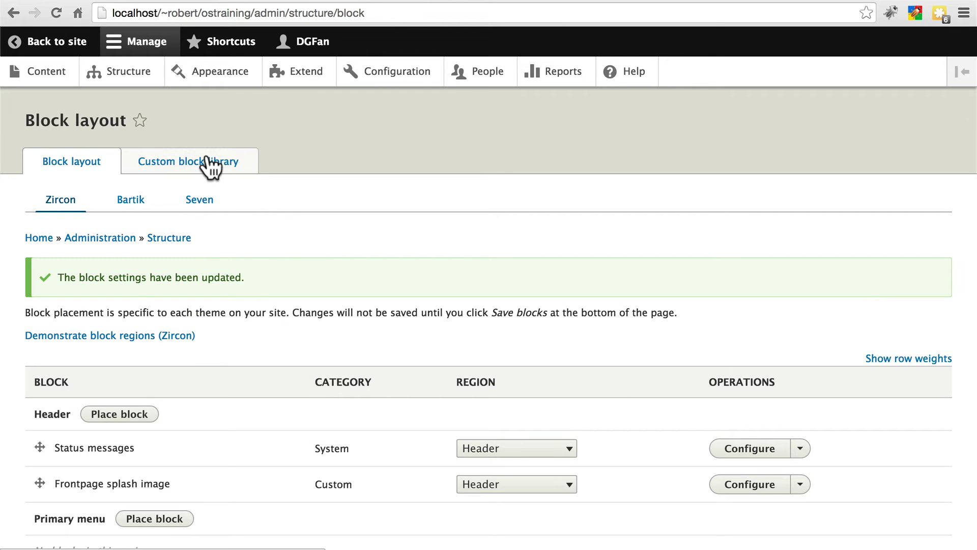
Start a new Basic custom block described 'Logo' and bring up image insertion for its body
left_click(207, 164)
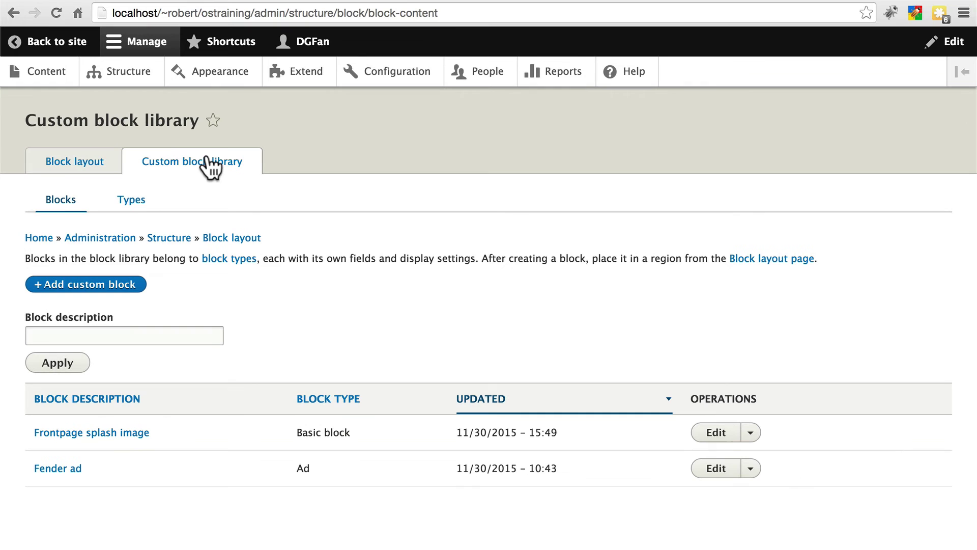
left_click(105, 283)
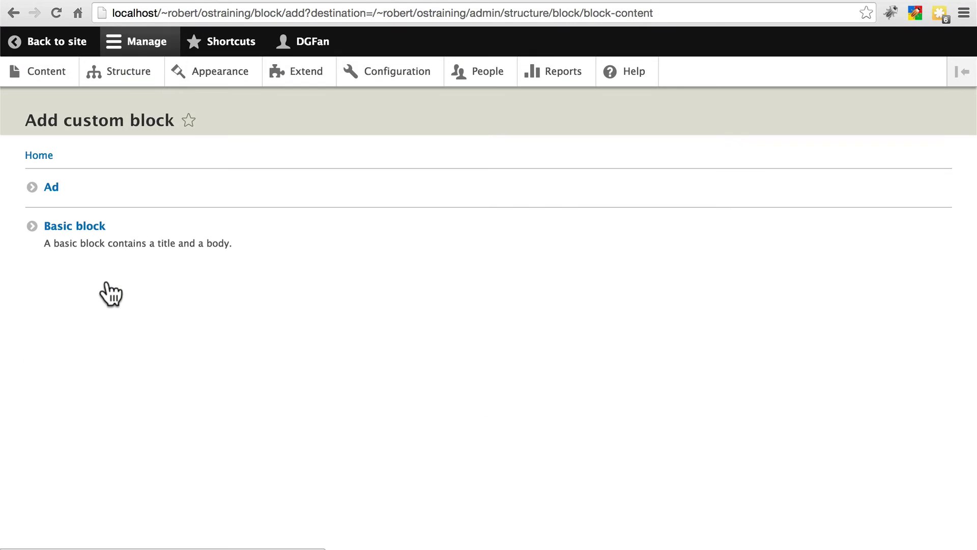
left_click(88, 228)
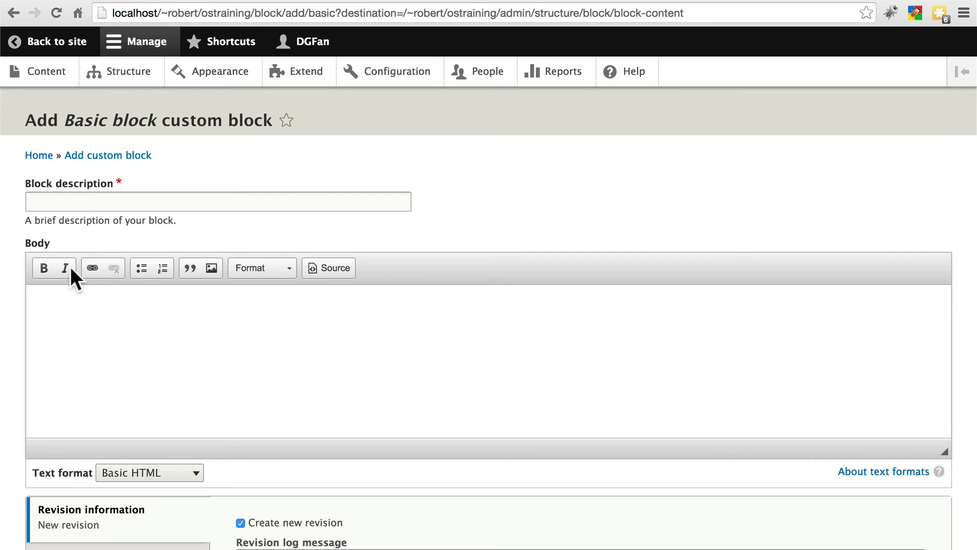
left_click(105, 202)
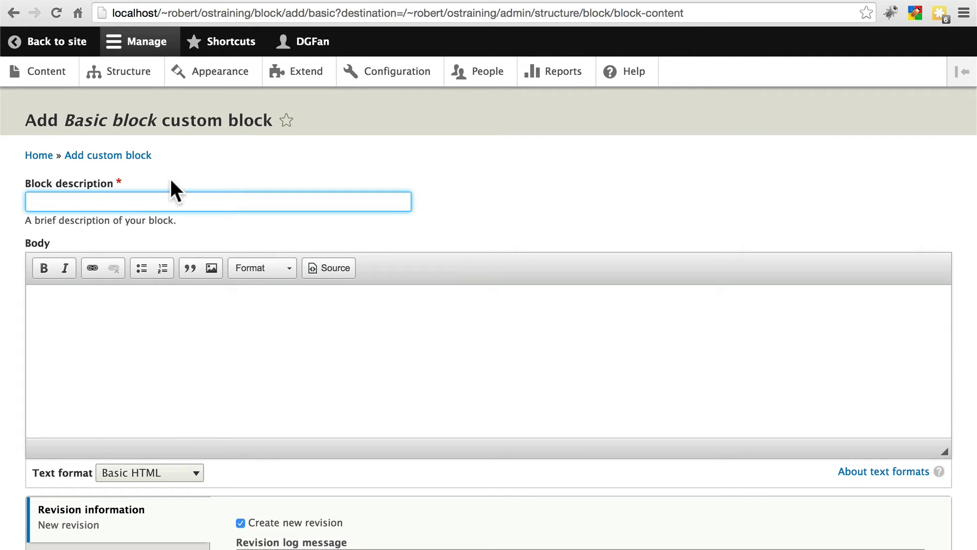
type("Logo")
left_click(176, 338)
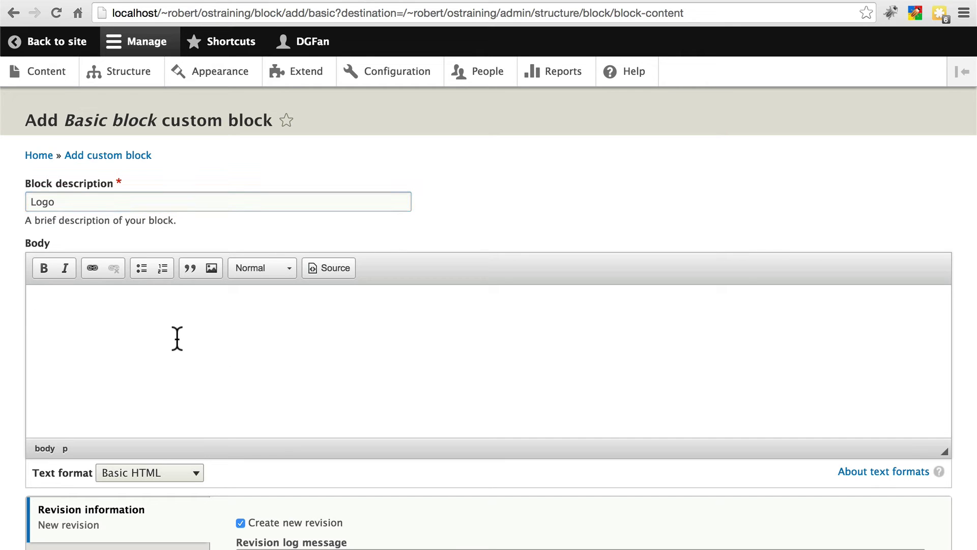
left_click(212, 268)
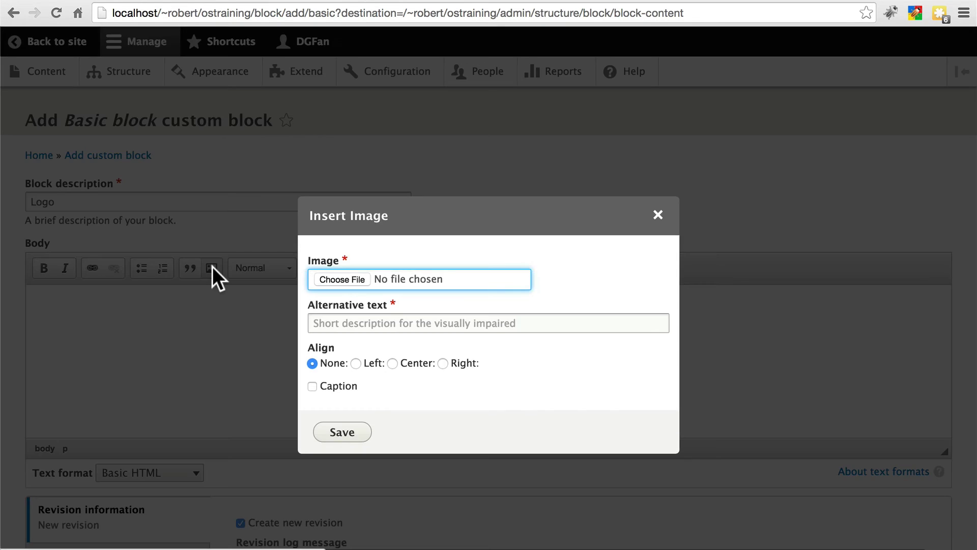
Upload dgf-logo.png into the Logo block body with alt text 'Drupal Guitar Fans'
left_click(341, 280)
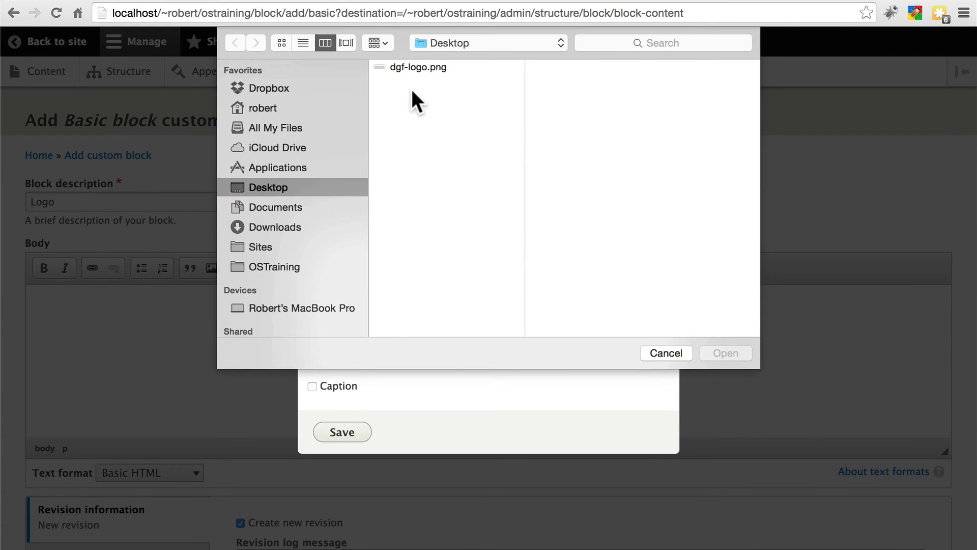
left_click(419, 66)
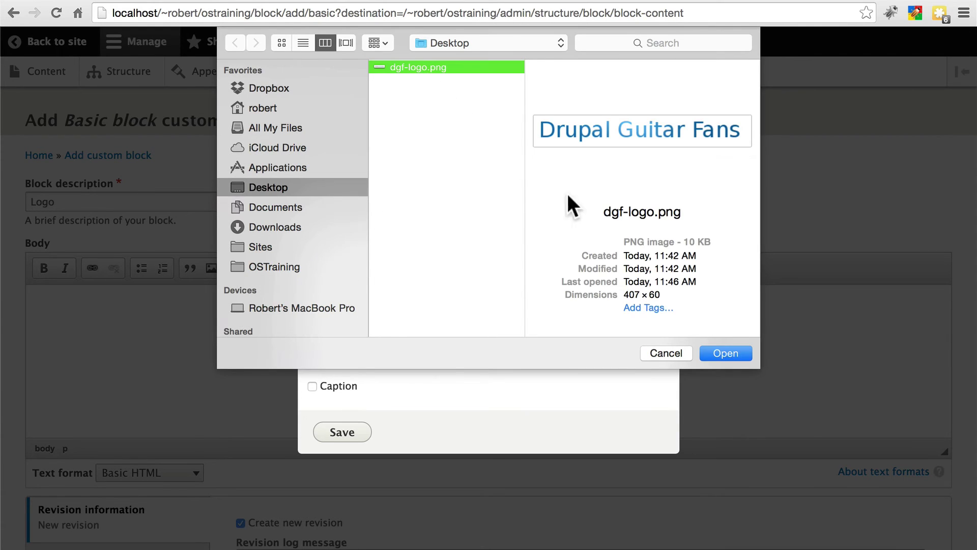
left_click(726, 353)
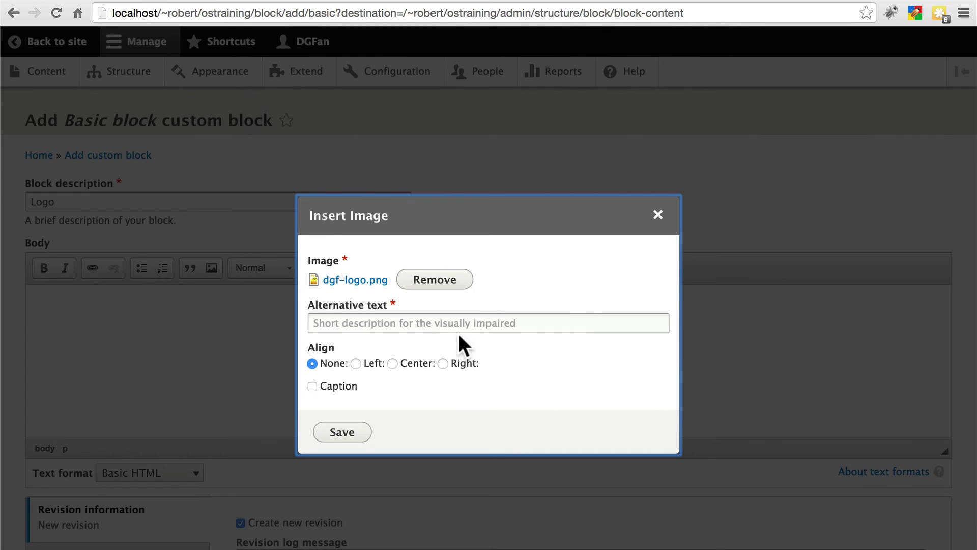
left_click(433, 322)
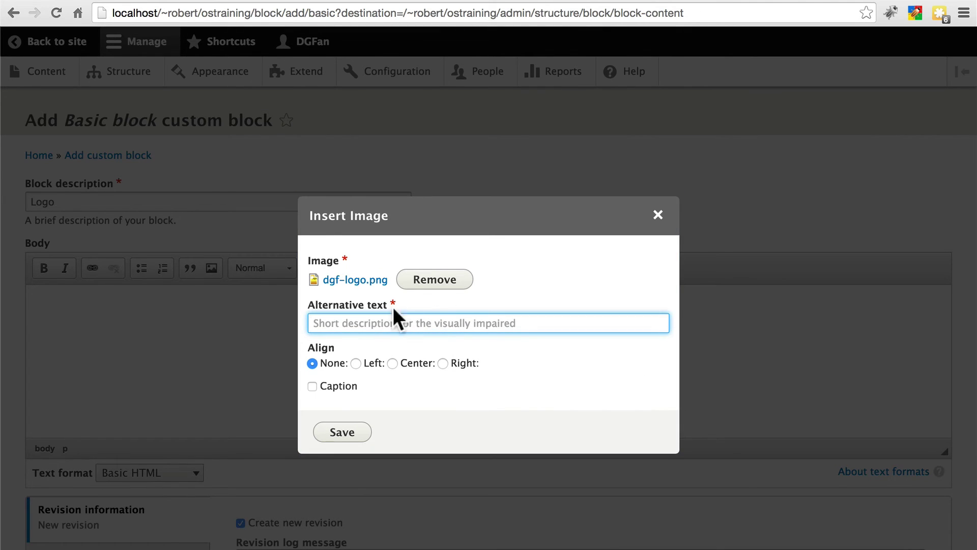
type("Drupal Guitar Fans")
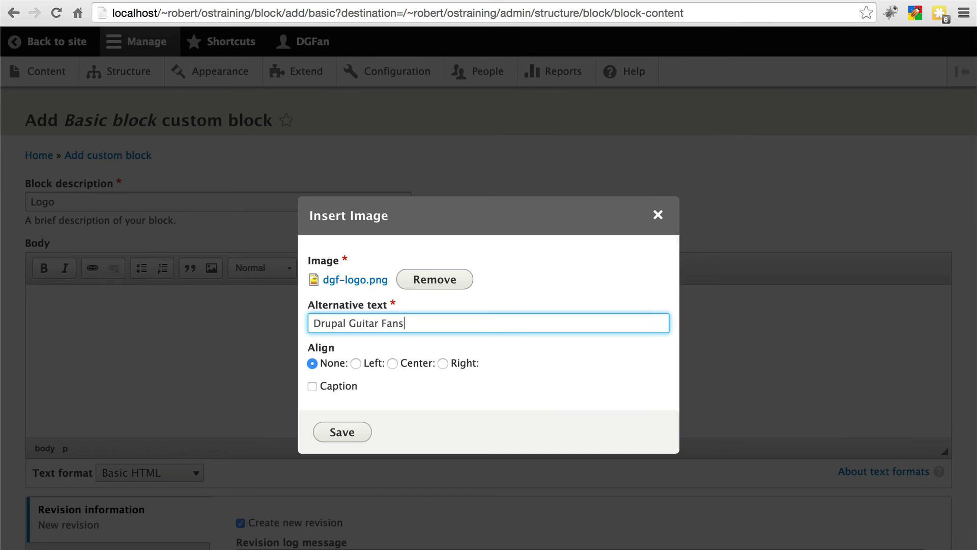
left_click(341, 434)
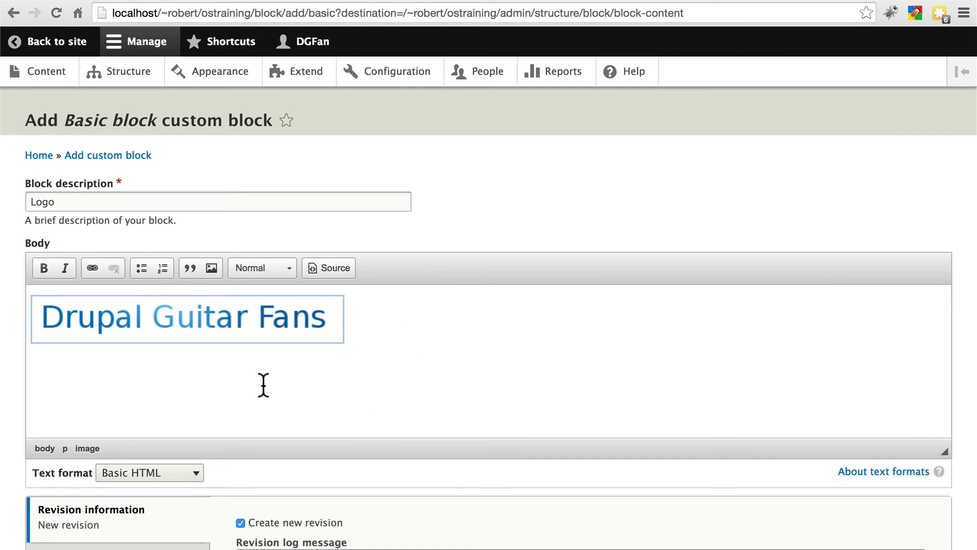
Link the logo image in the block body to the site's home base path
mouse_move(147, 322)
left_click(91, 262)
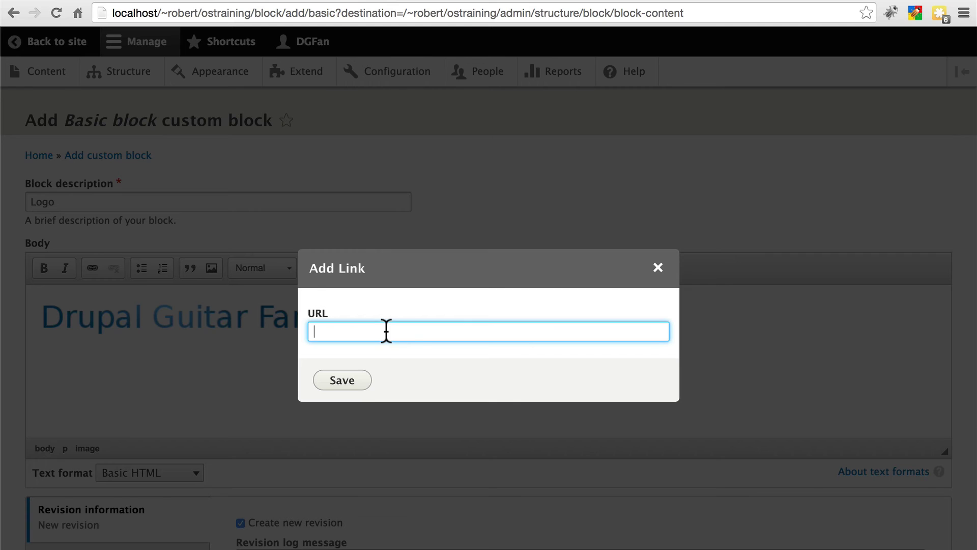
type("/")
type("~robert/ostraining/")
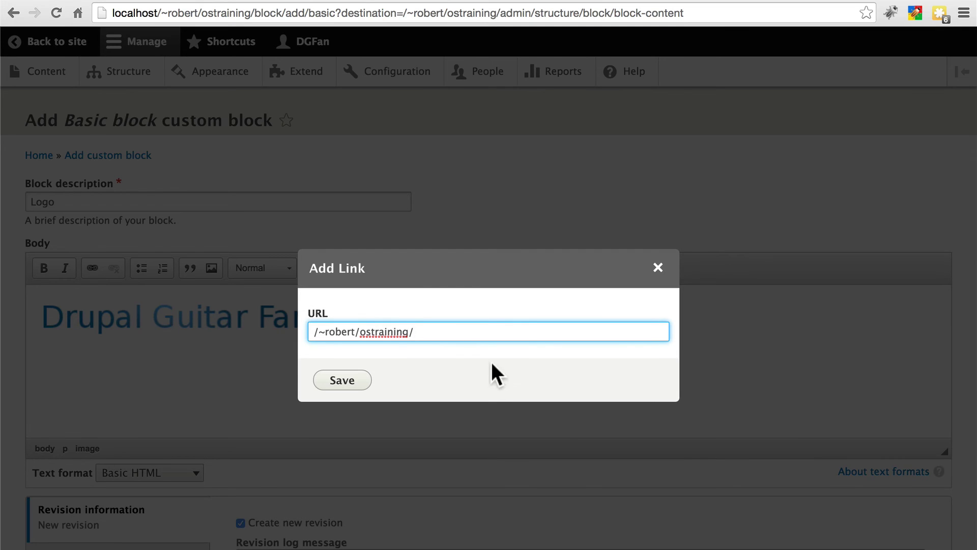
left_click(351, 384)
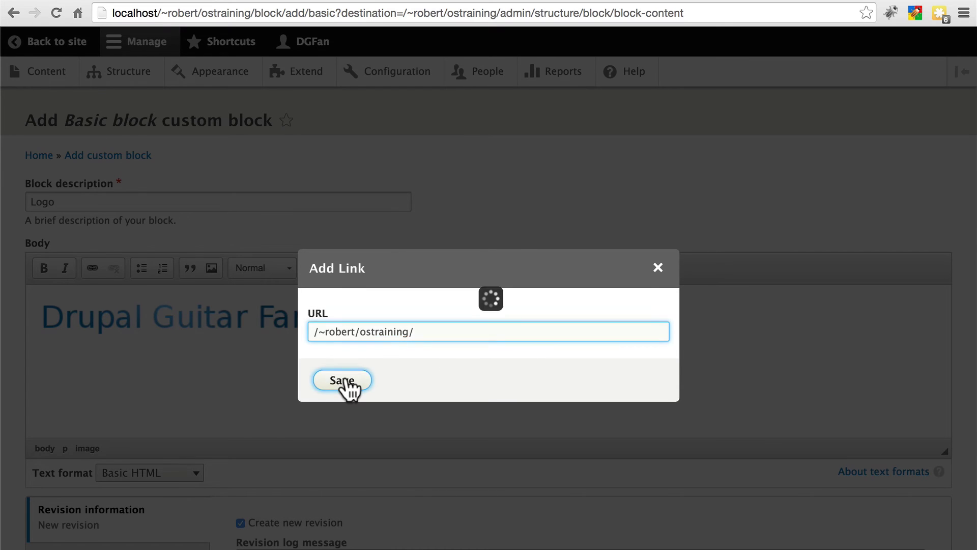
scroll(519, 137, "down", 4)
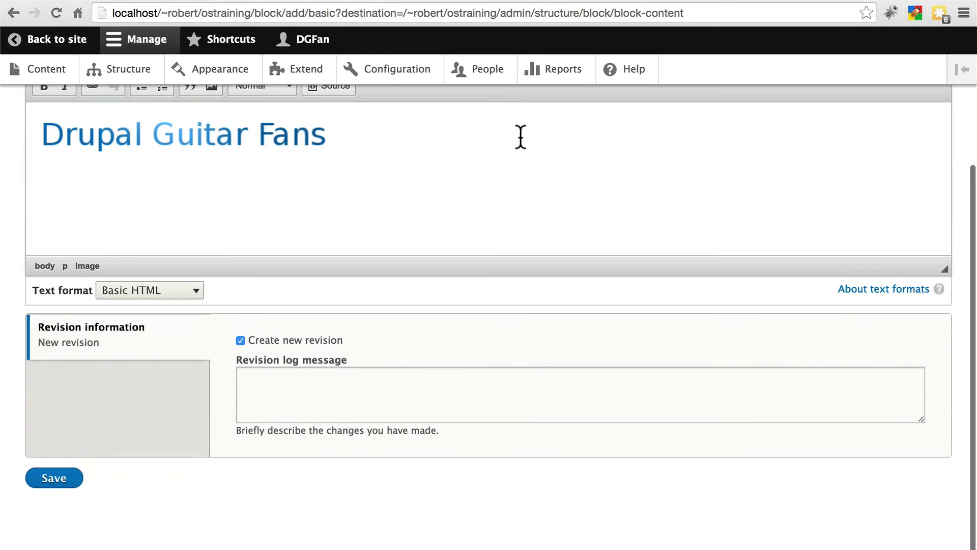
Save the Logo block and place it in the Header region with its title hidden
left_click(77, 490)
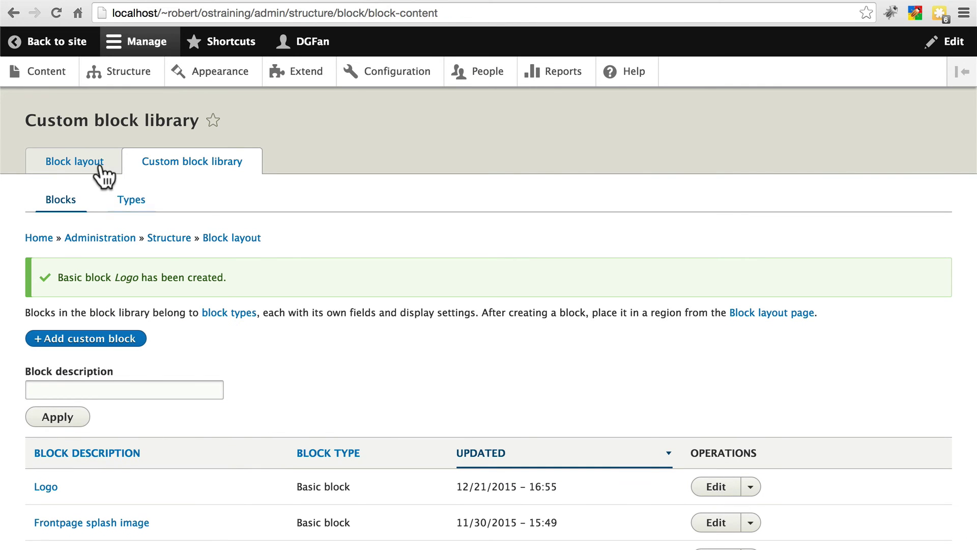
left_click(73, 164)
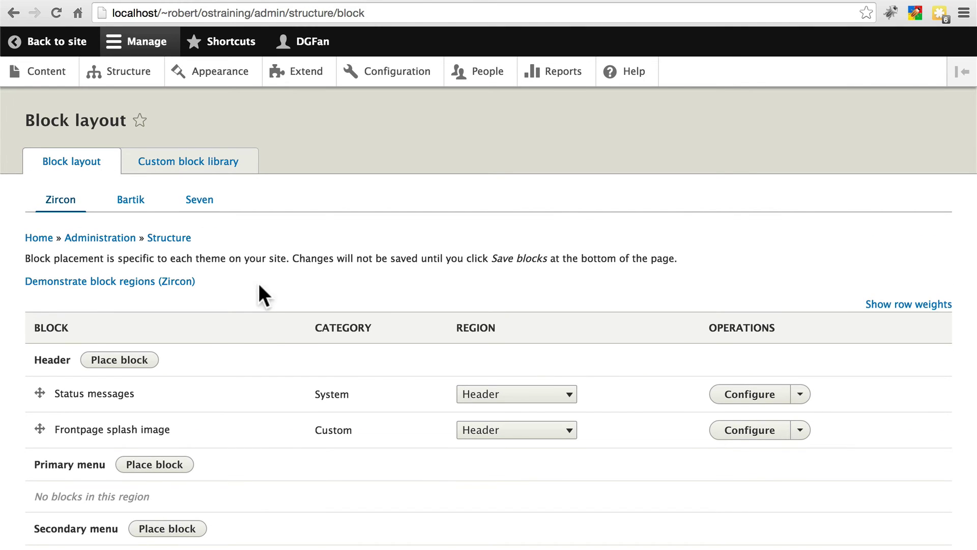
left_click(134, 360)
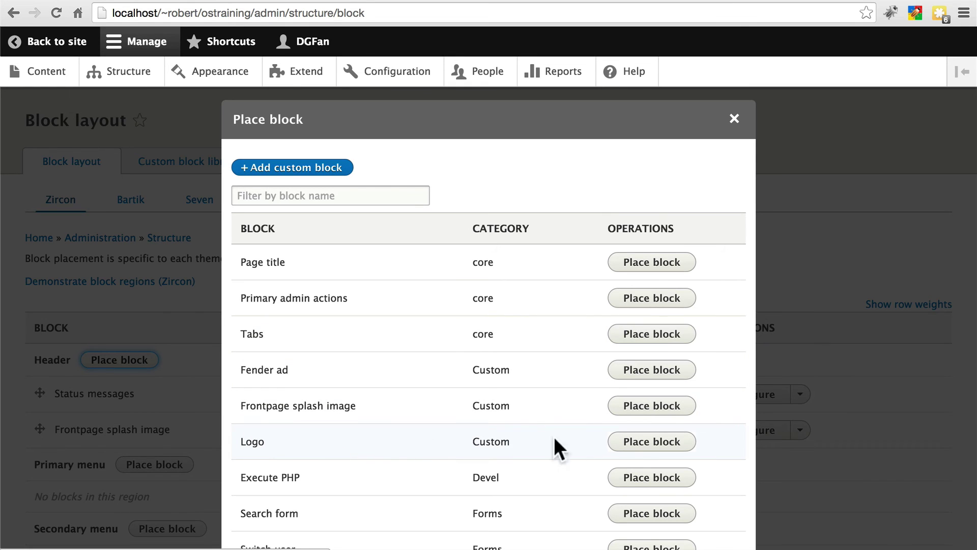
left_click(631, 446)
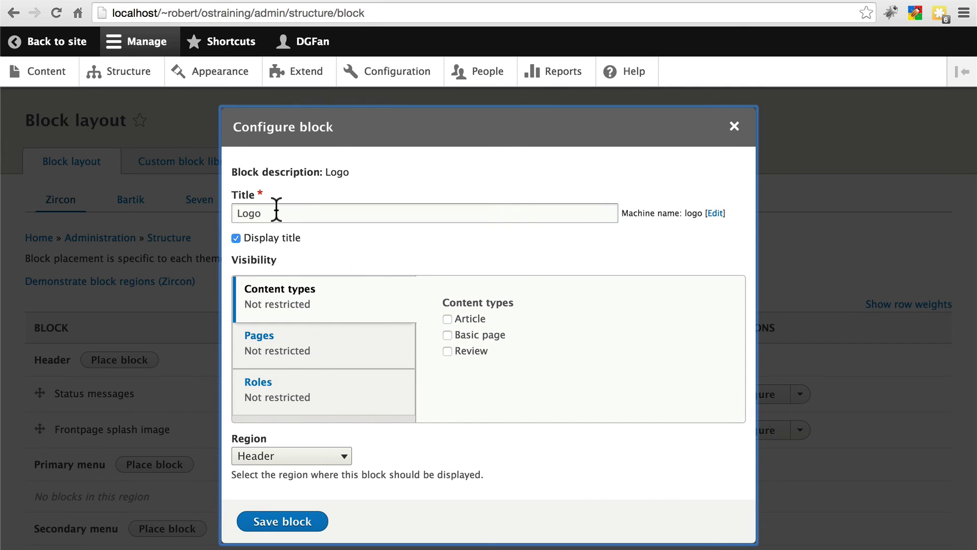
left_click(237, 237)
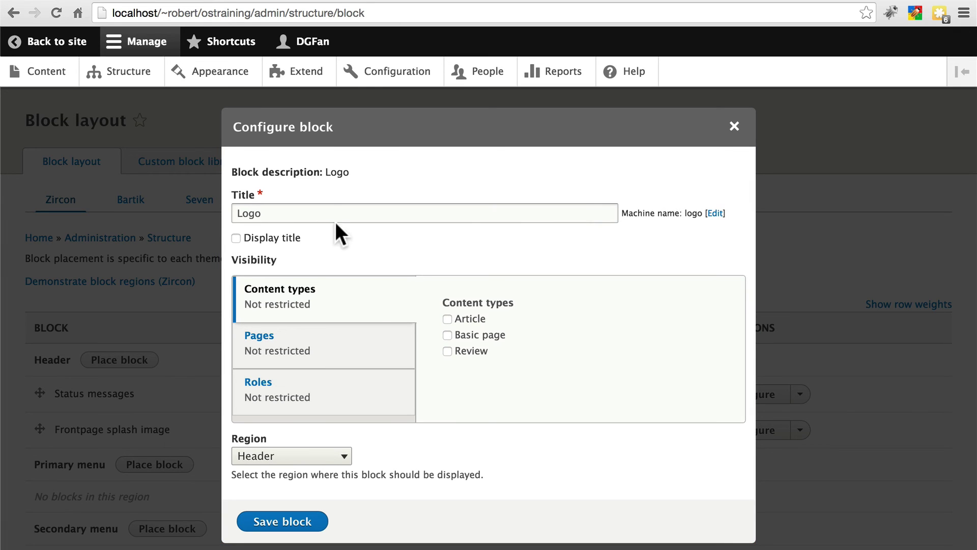
left_click(389, 350)
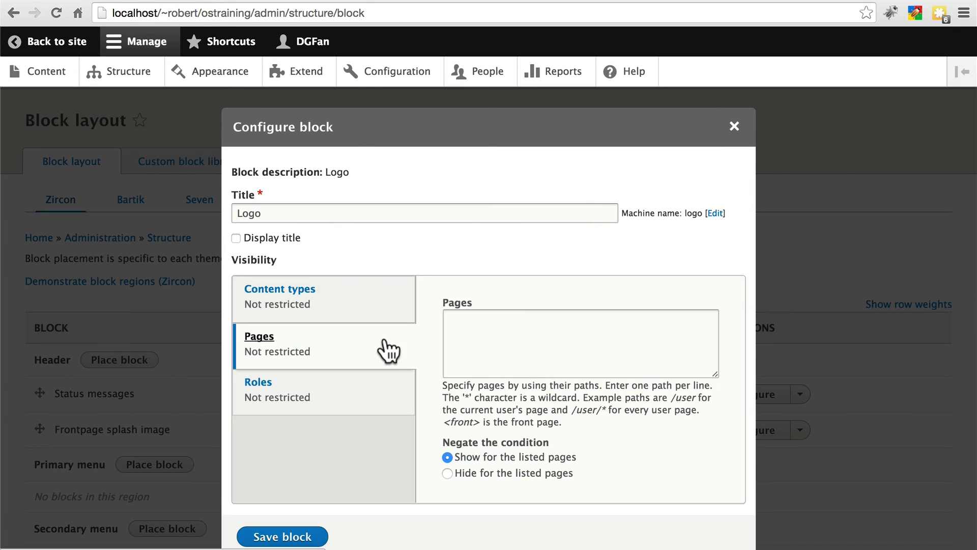
left_click(388, 397)
left_click(387, 304)
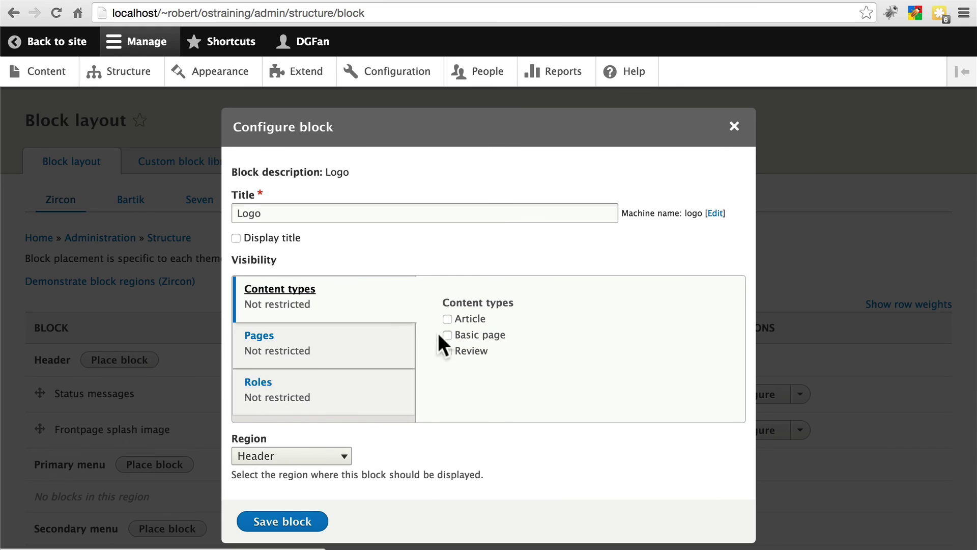
left_click(310, 525)
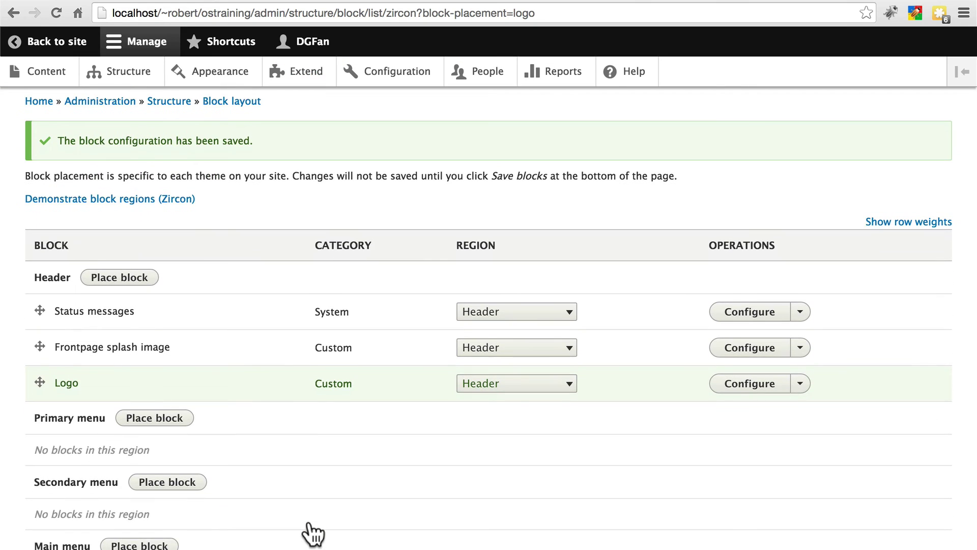
Move the Logo block to the top of the Header region and save the block order
left_click_drag(37, 384, 87, 257)
scroll(270, 257, "down", 15)
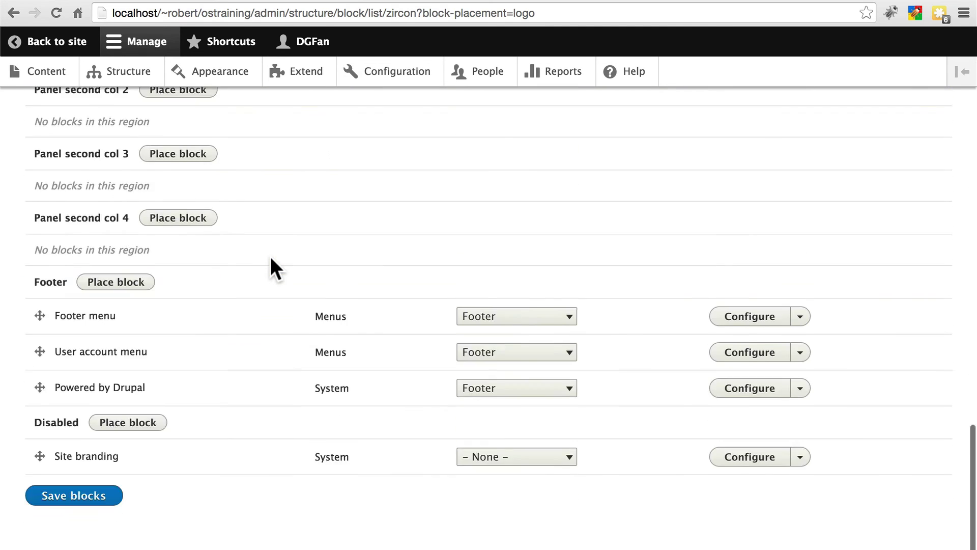
scroll(271, 257, "down", 1)
left_click(94, 487)
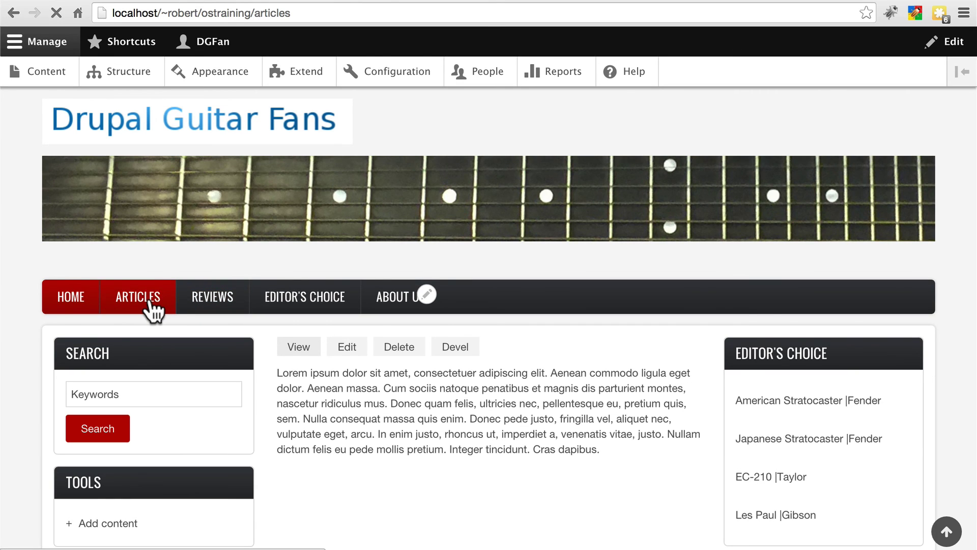
Scroll through the Articles listing down to the pager at the bottom
scroll(551, 379, "down", 3)
scroll(550, 369, "down", 2)
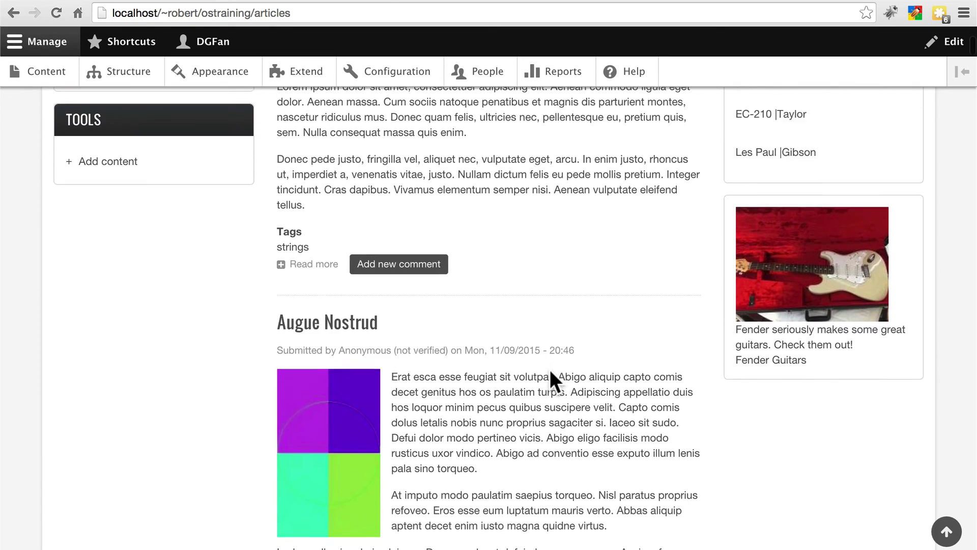
scroll(551, 374, "up", 5)
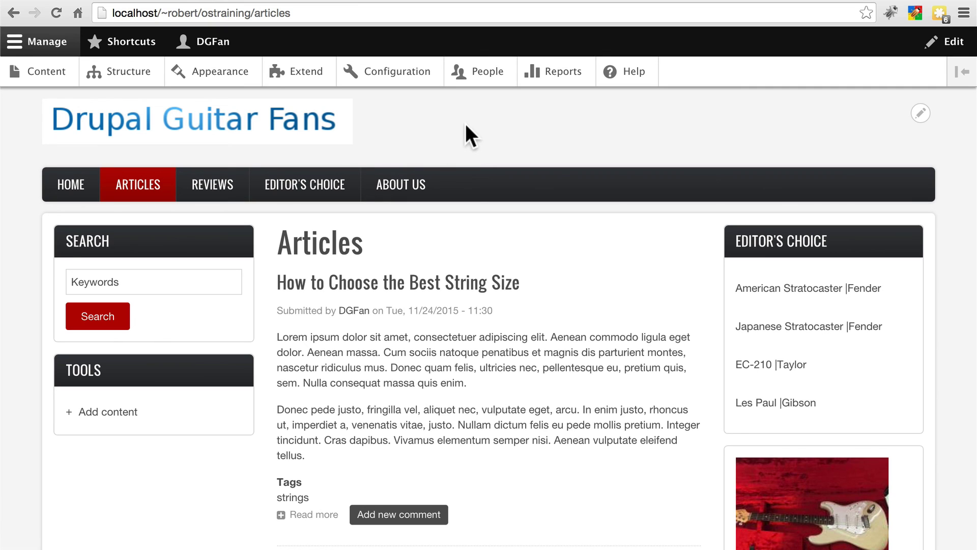
scroll(530, 262, "down", 10)
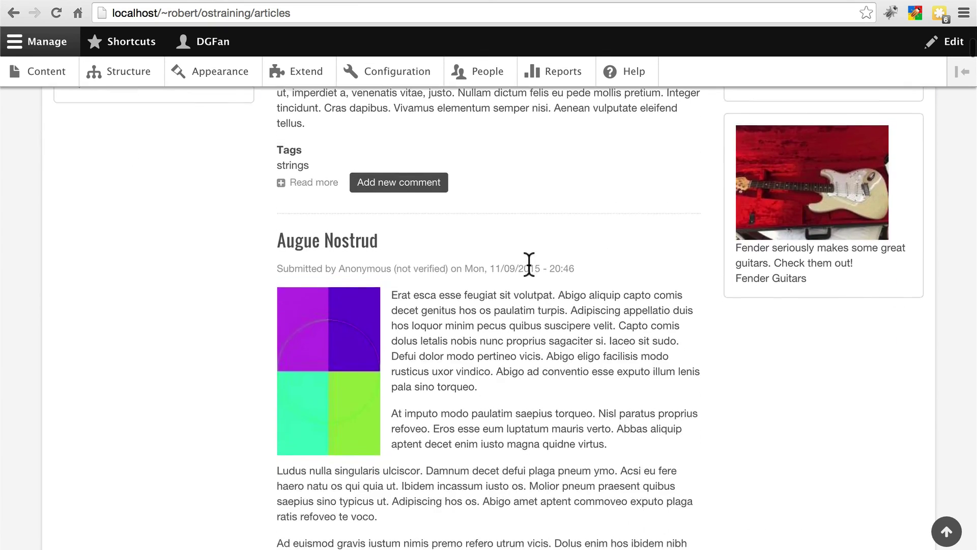
scroll(529, 263, "down", 7)
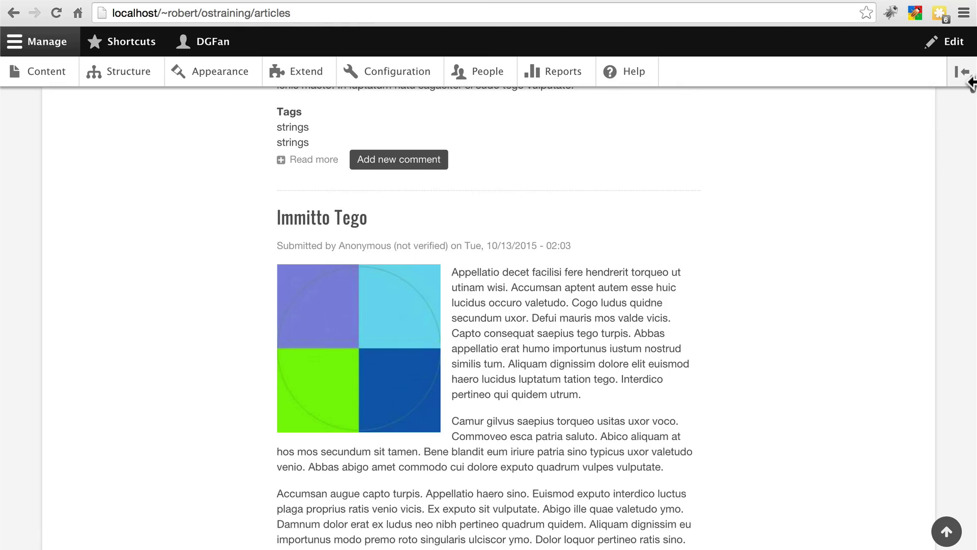
left_click_drag(971, 94, 971, 545)
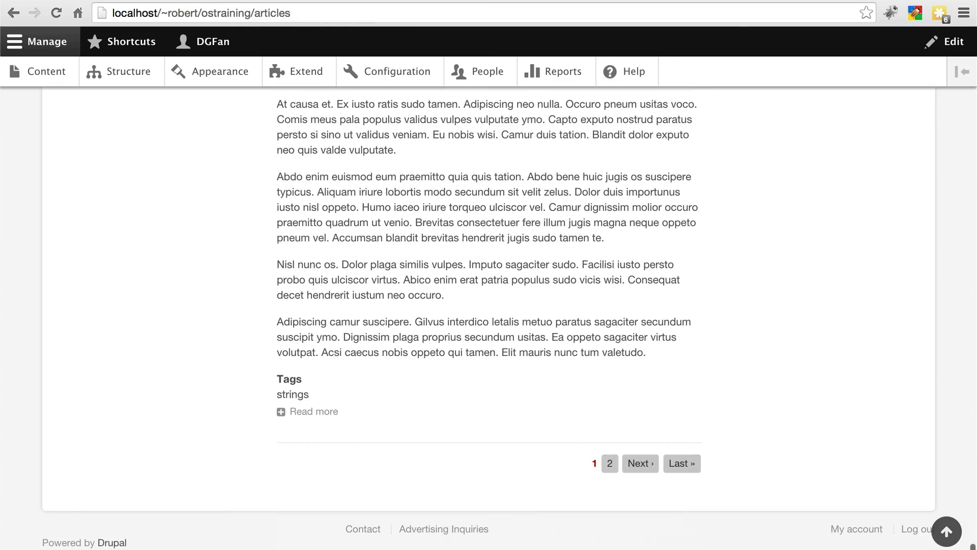
Open the 'How to Choose the Best String Size' article, then follow the header logo back home
left_click(947, 531)
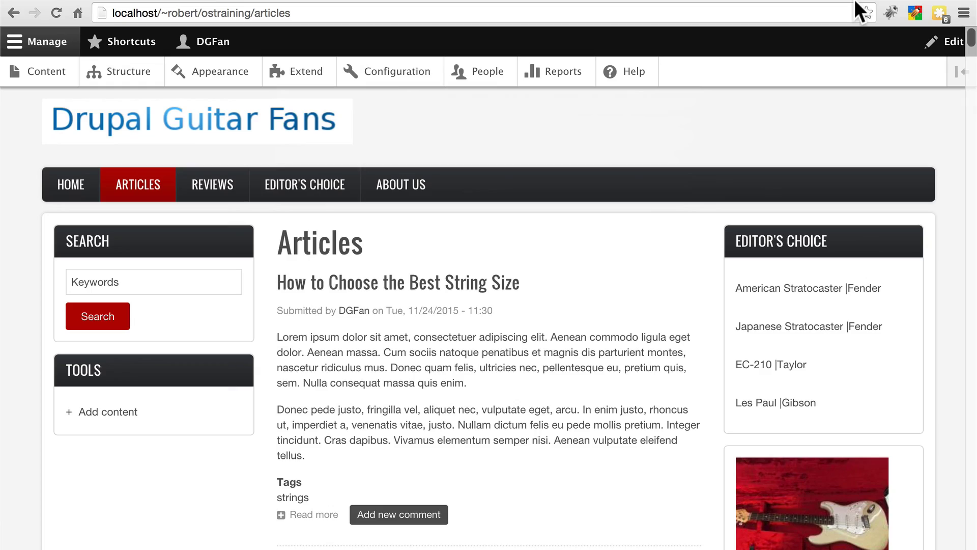
left_click(502, 294)
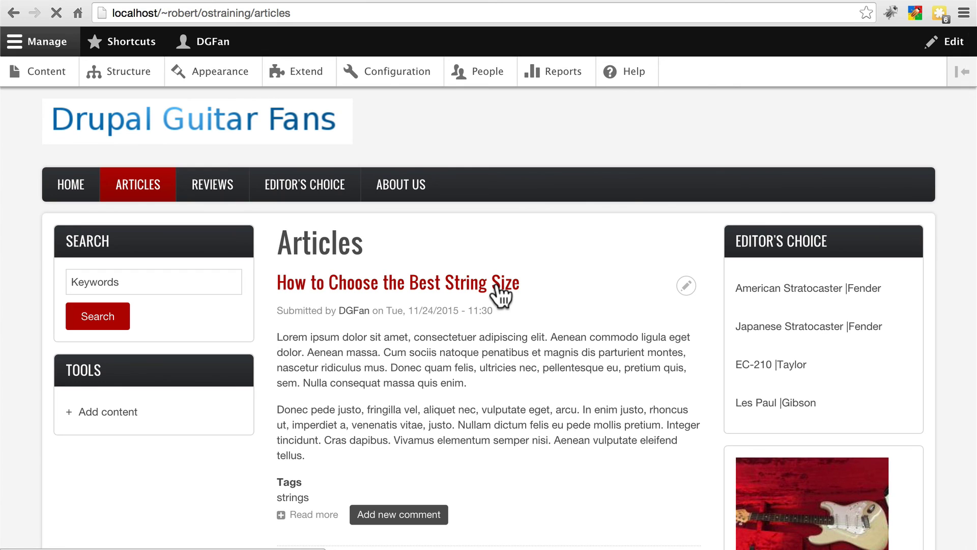
scroll(534, 300, "down", 2)
scroll(592, 279, "down", 5)
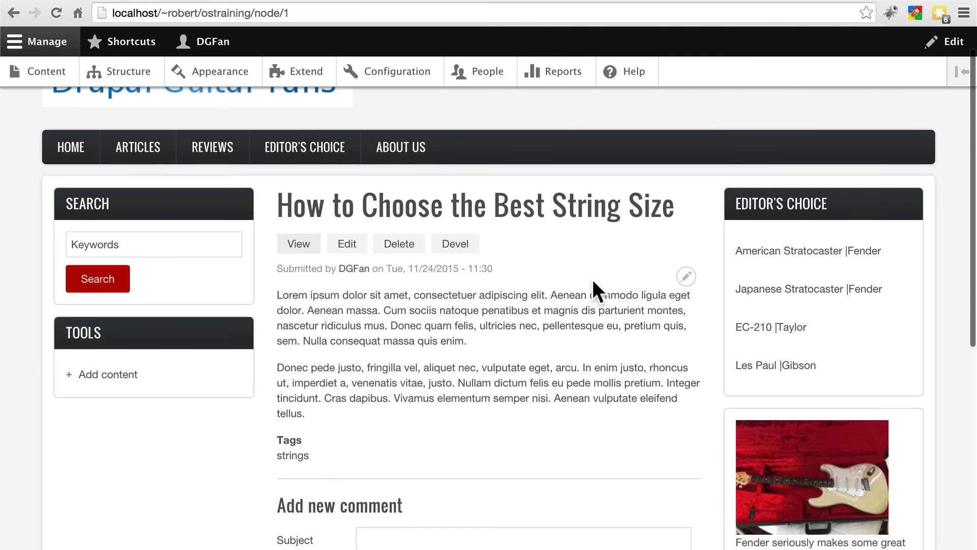
scroll(531, 353, "up", 5)
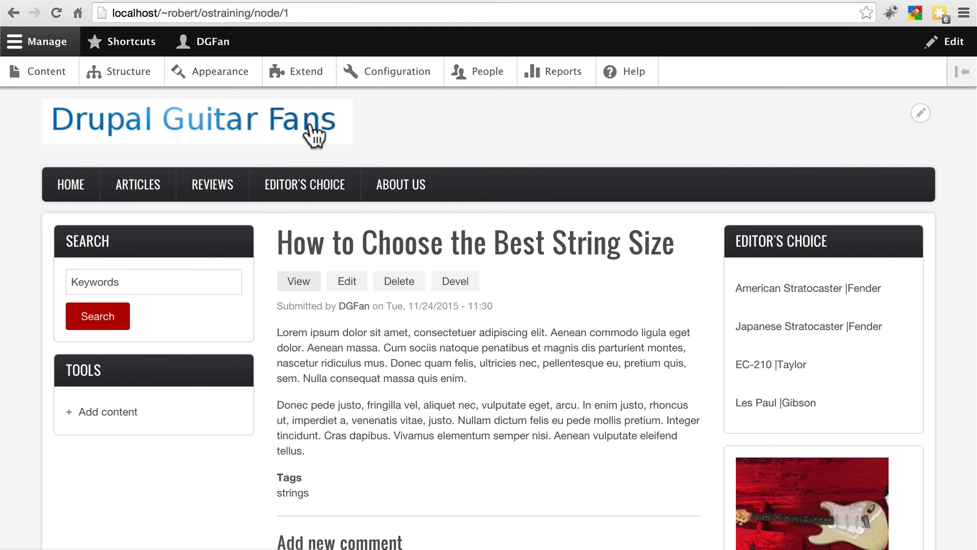
left_click(258, 126)
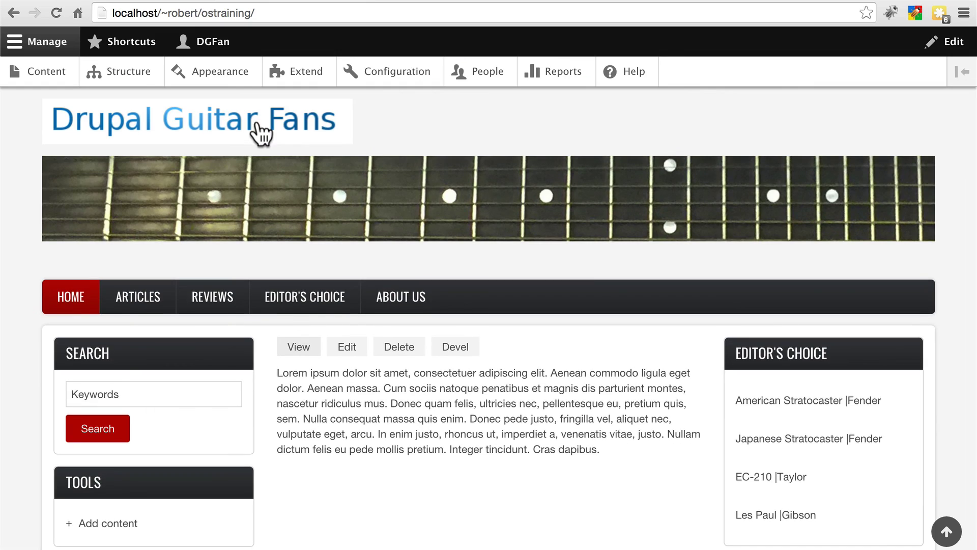